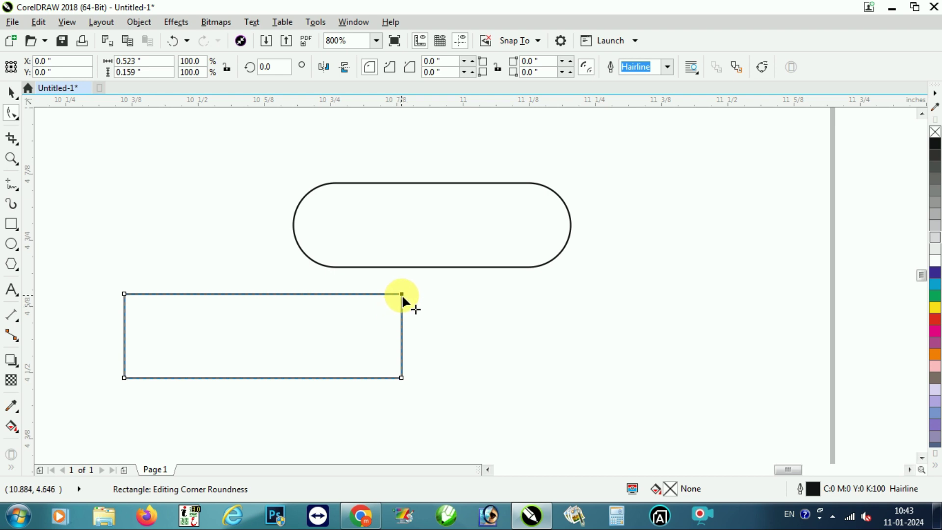
Step: Rotate the upper fully rounded bar by 48 degrees
{"action": "key", "text": "ctrl+space"}
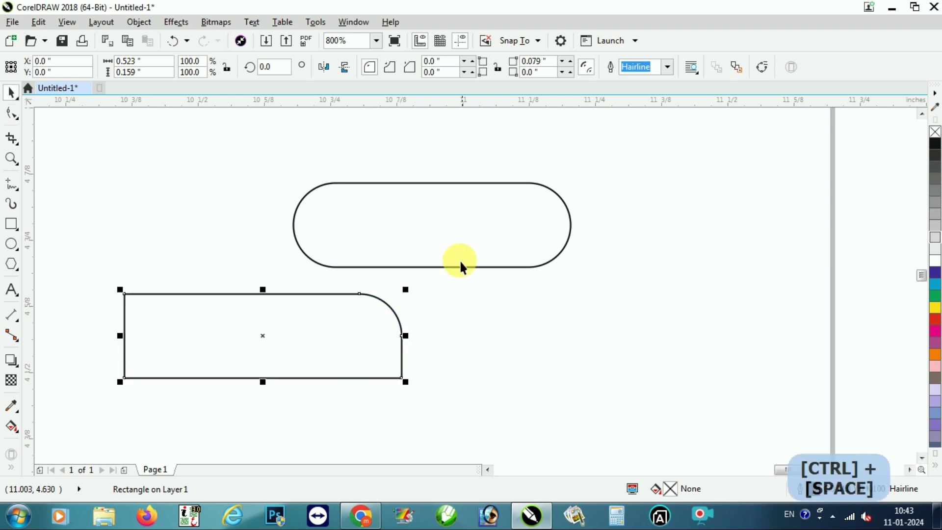
{"action": "left_click", "coordinate": [460, 266]}
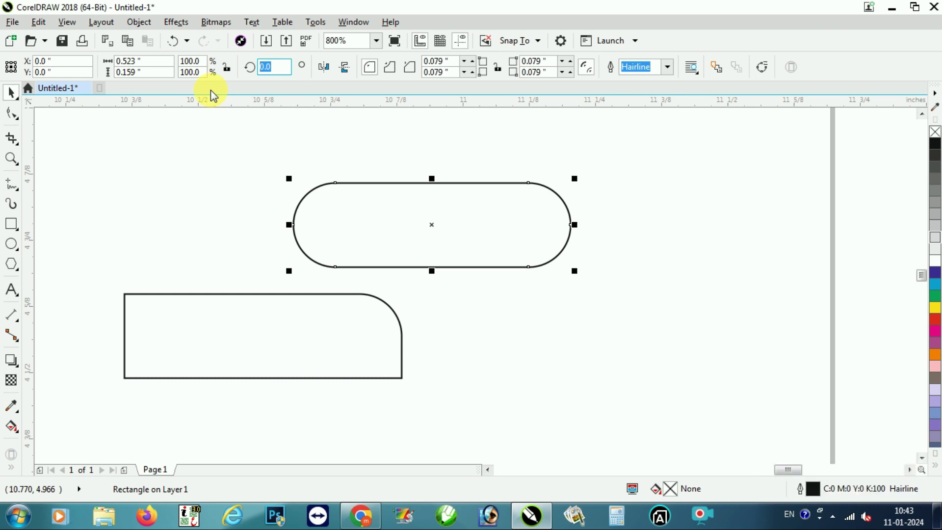
{"action": "type", "text": "48"}
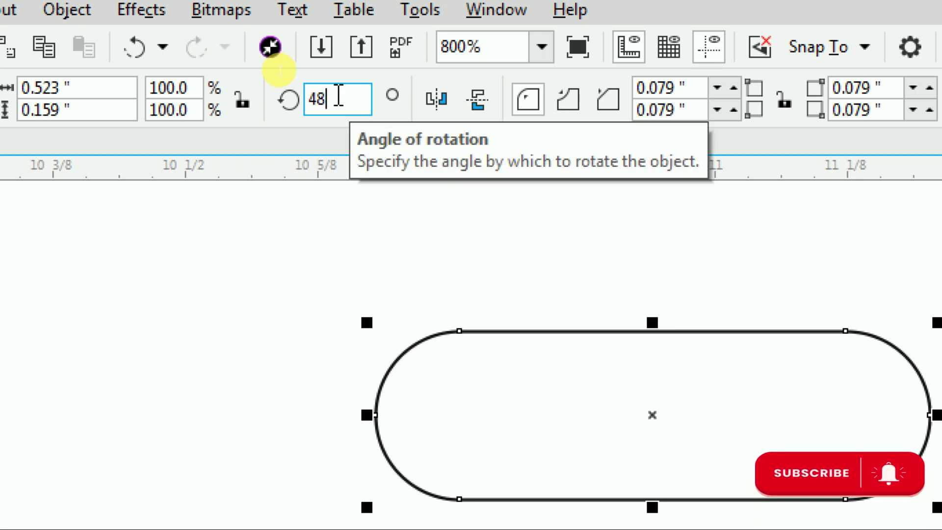
{"action": "key", "text": "Return"}
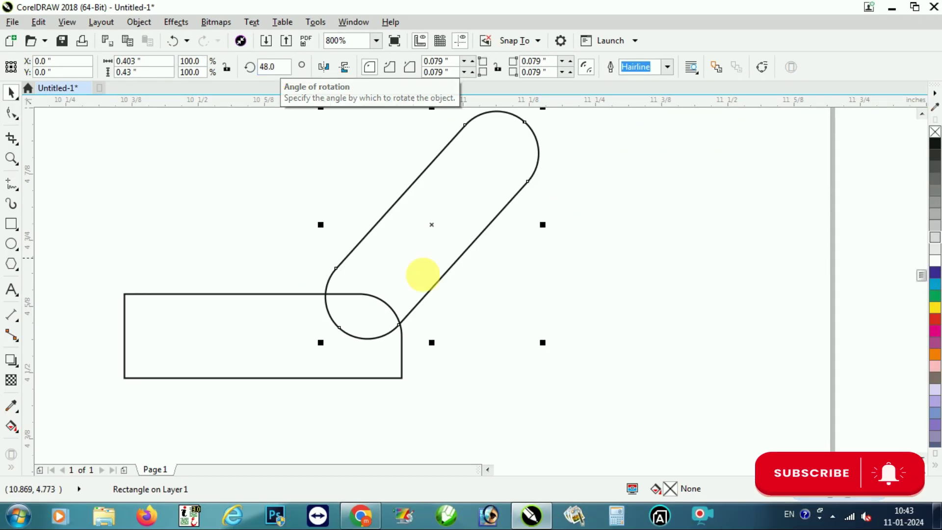
Step: Move the slanted rounded bar to the left so its lower end overlaps the upper edge of the rectangle
{"action": "left_click", "coordinate": [428, 224]}
{"action": "scroll", "coordinate": [431, 227], "scroll_direction": "down", "scroll_amount": 1}
{"action": "left_click", "coordinate": [444, 200]}
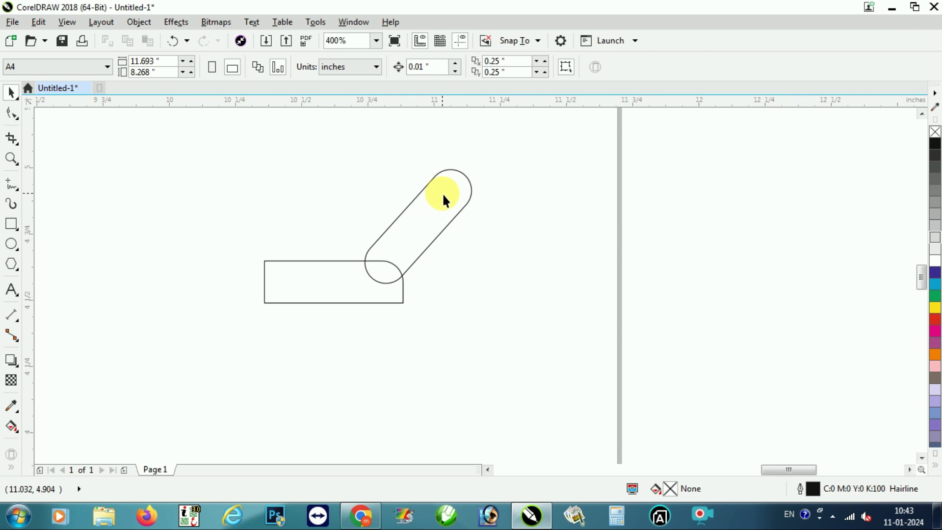
{"action": "left_click_drag", "start_coordinate": [451, 191], "coordinate": [328, 169]}
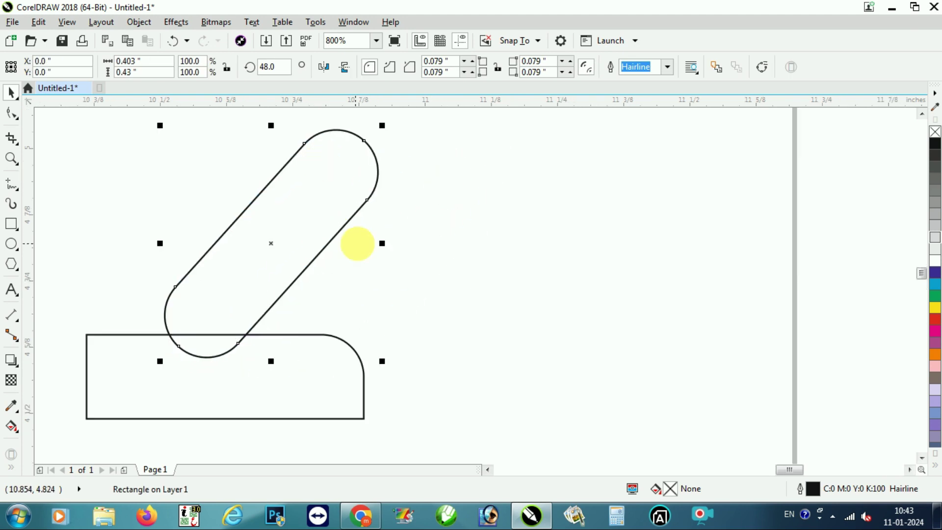
Step: Create a horizontally mirrored copy of the slanted bar and position it so the rounded upper ends of both bars coincide
{"action": "left_click_drag", "start_coordinate": [160, 244], "coordinate": [405, 263]}
{"action": "scroll", "coordinate": [375, 164], "scroll_direction": "up", "scroll_amount": 1}
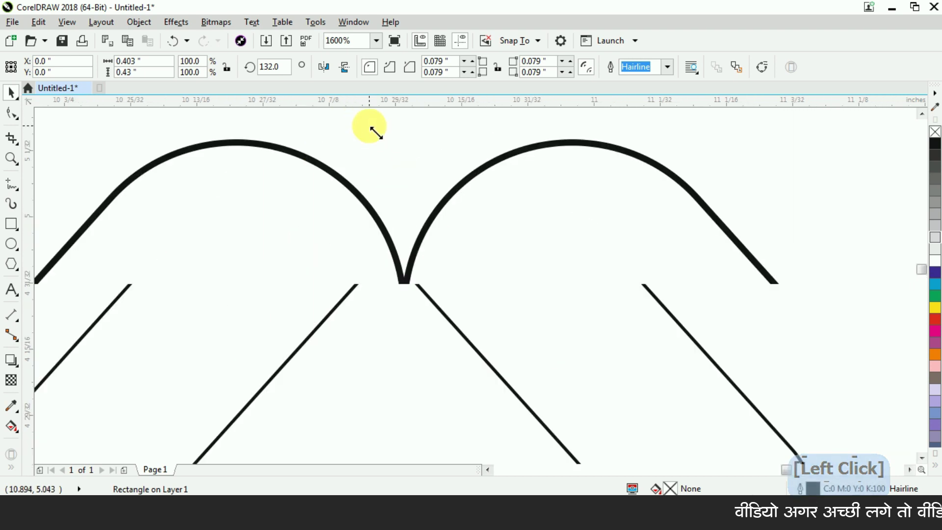
{"action": "scroll", "coordinate": [372, 130], "scroll_direction": "up", "scroll_amount": 1}
{"action": "left_click_drag", "start_coordinate": [467, 189], "coordinate": [122, 185]}
{"action": "scroll", "coordinate": [382, 226], "scroll_direction": "down", "scroll_amount": 2}
{"action": "left_click", "coordinate": [316, 252], "text": "shift"}
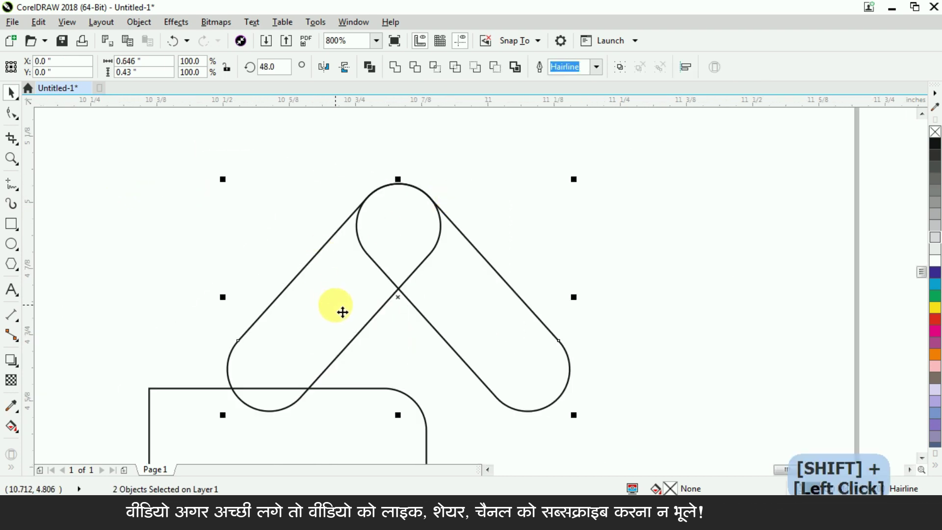
Step: Move the rectangle with the single rounded corner clear of the crossed bars, to their lower left
{"action": "left_click", "coordinate": [414, 204]}
{"action": "scroll", "coordinate": [415, 204], "scroll_direction": "down", "scroll_amount": 2}
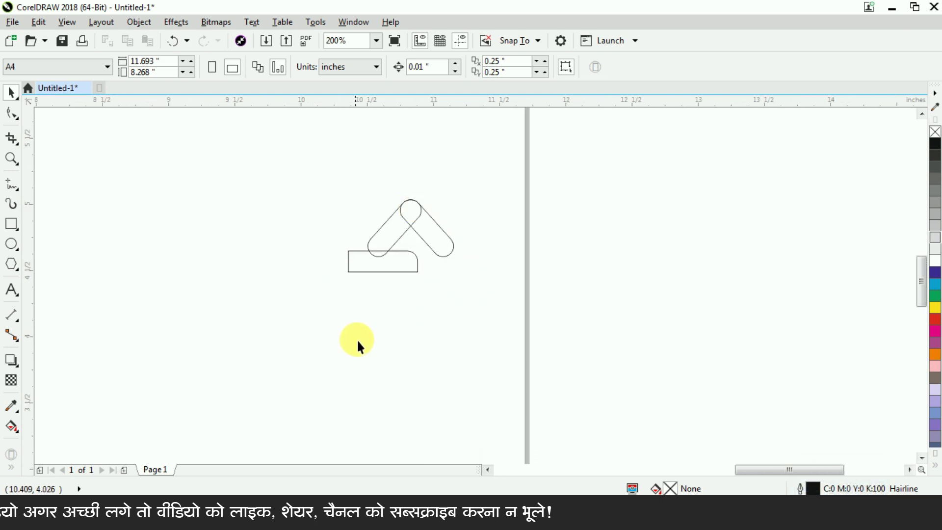
{"action": "scroll", "coordinate": [358, 339], "scroll_direction": "up", "scroll_amount": 2}
{"action": "left_click", "coordinate": [475, 273]}
{"action": "left_click_drag", "start_coordinate": [475, 273], "coordinate": [246, 336]}
{"action": "scroll", "coordinate": [484, 290], "scroll_direction": "down", "scroll_amount": 1}
Step: Weld the two crossed rounded bars into a single chevron shape
{"action": "left_click_drag", "start_coordinate": [376, 168], "coordinate": [628, 325]}
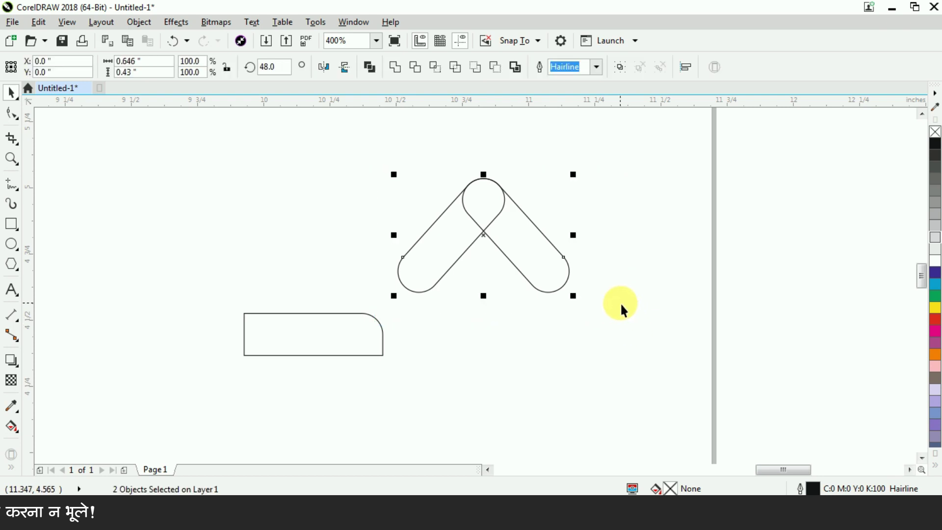
{"action": "left_click", "coordinate": [139, 21]}
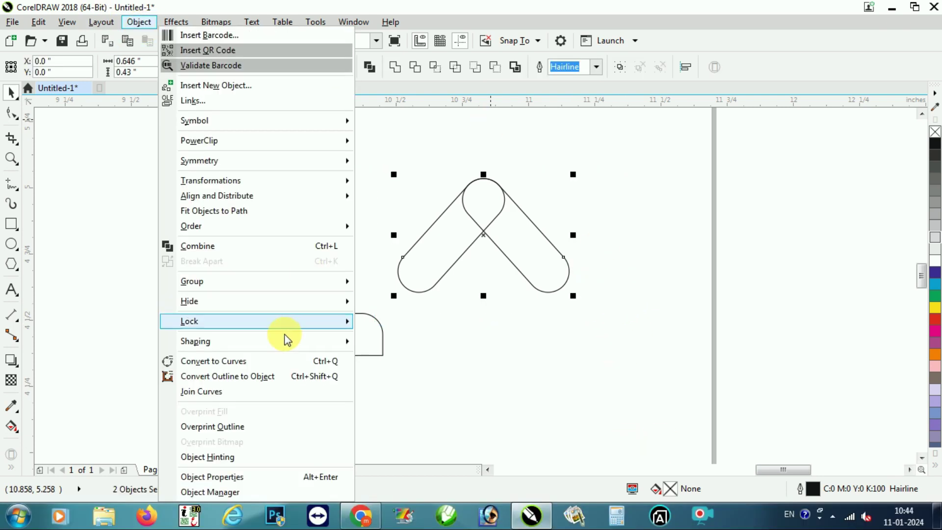
{"action": "mouse_move", "coordinate": [267, 339]}
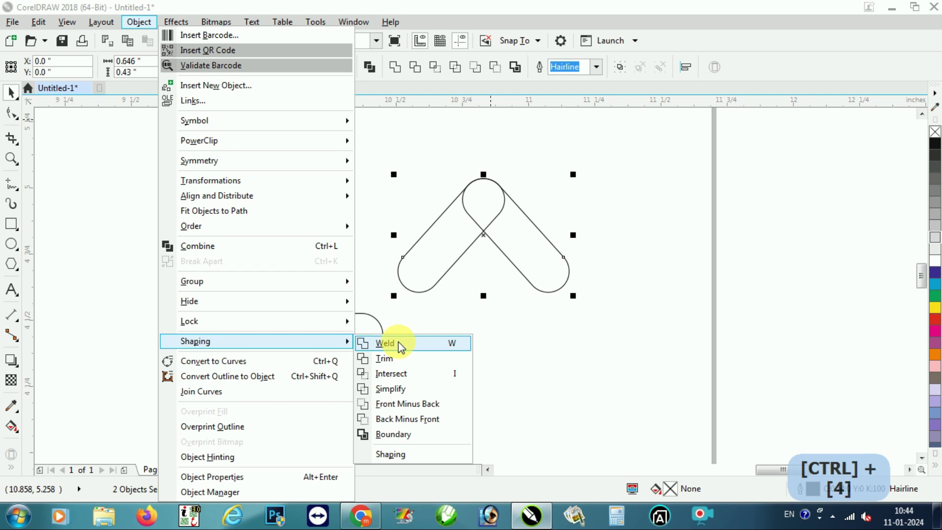
{"action": "left_click", "coordinate": [400, 344]}
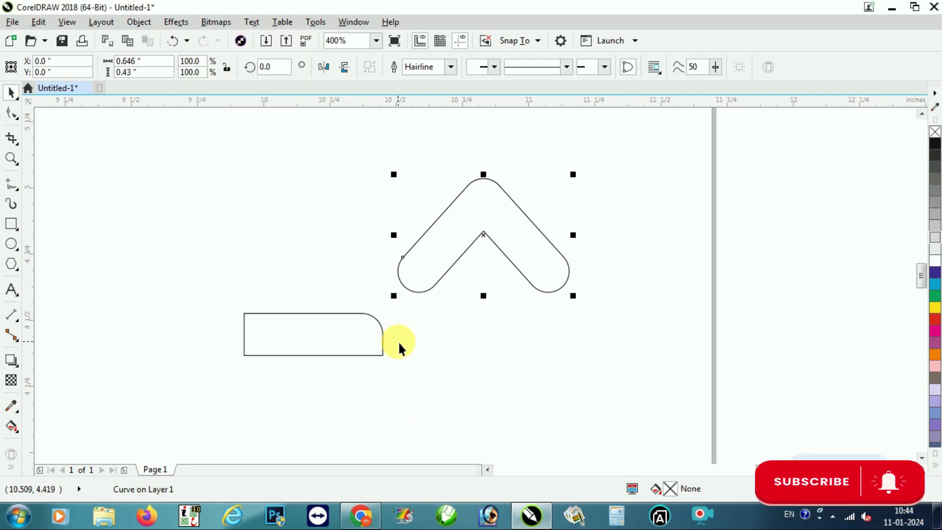
{"action": "left_click", "coordinate": [469, 250]}
{"action": "left_click", "coordinate": [469, 255]}
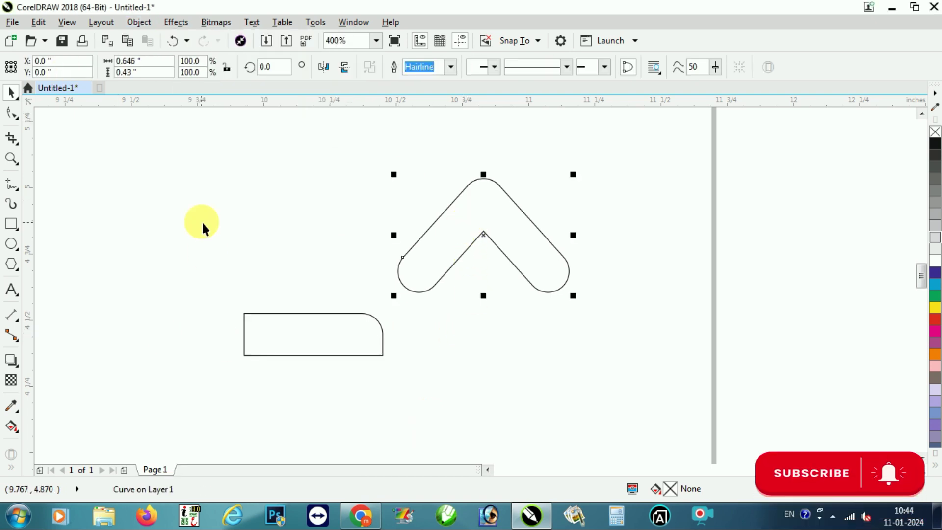
Step: Rotate the rectangle with the single rounded corner by 42 degrees
{"action": "left_click", "coordinate": [337, 338]}
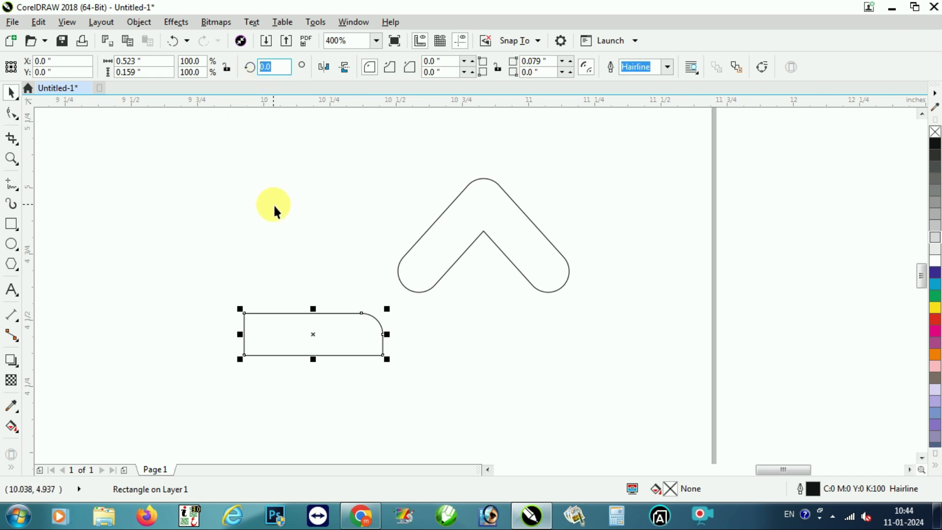
{"action": "type", "text": "42"}
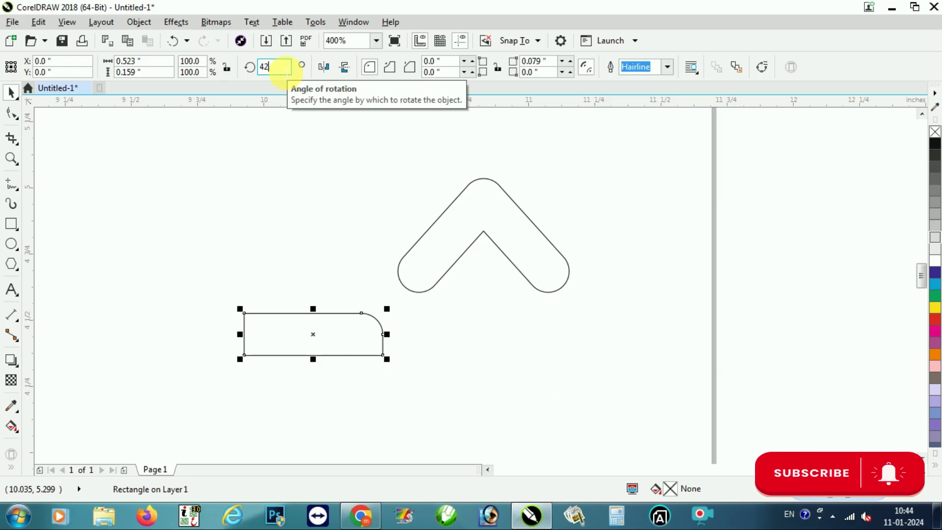
{"action": "key", "text": "Return"}
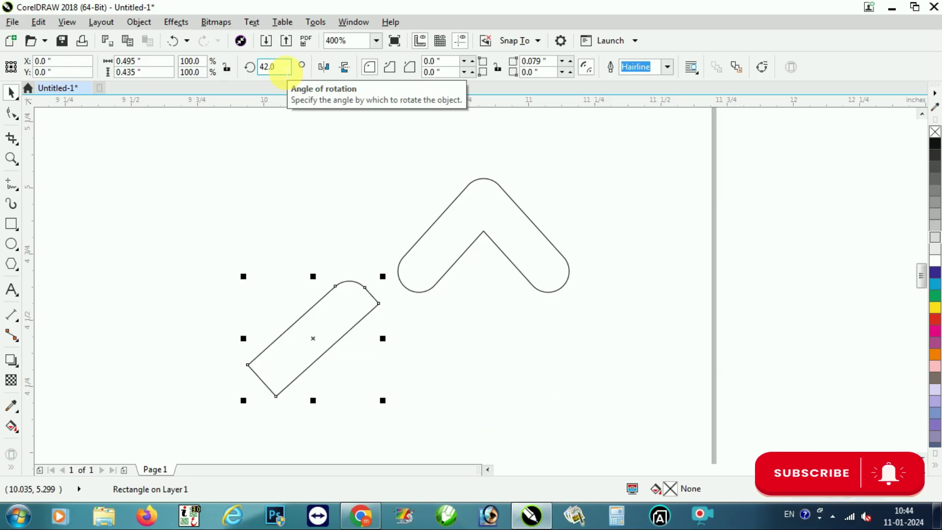
Step: Move the slanted rectangle's rounded end into the chevron's inner corner and rotate it to about 44.6 degrees to follow the right arm
{"action": "left_click", "coordinate": [301, 302]}
{"action": "left_click_drag", "start_coordinate": [315, 337], "coordinate": [446, 307]}
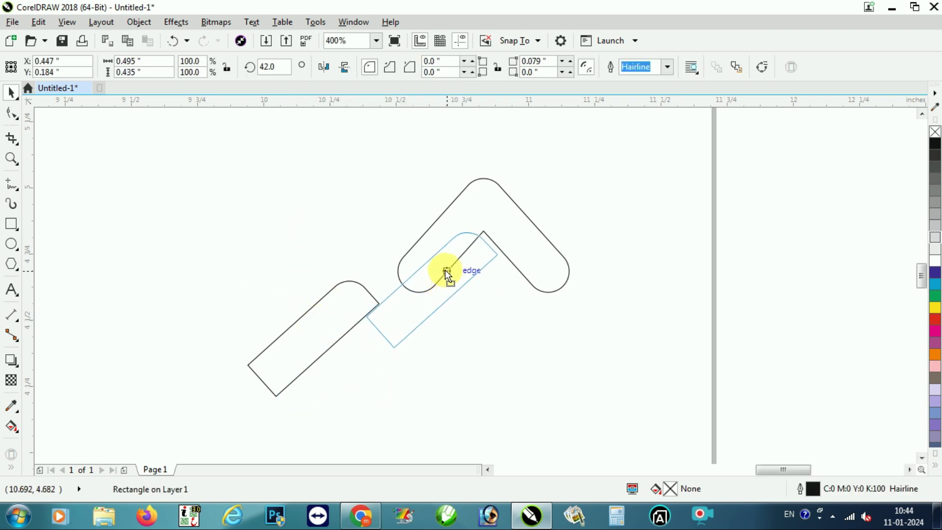
{"action": "left_click_drag", "start_coordinate": [447, 269], "coordinate": [450, 268]}
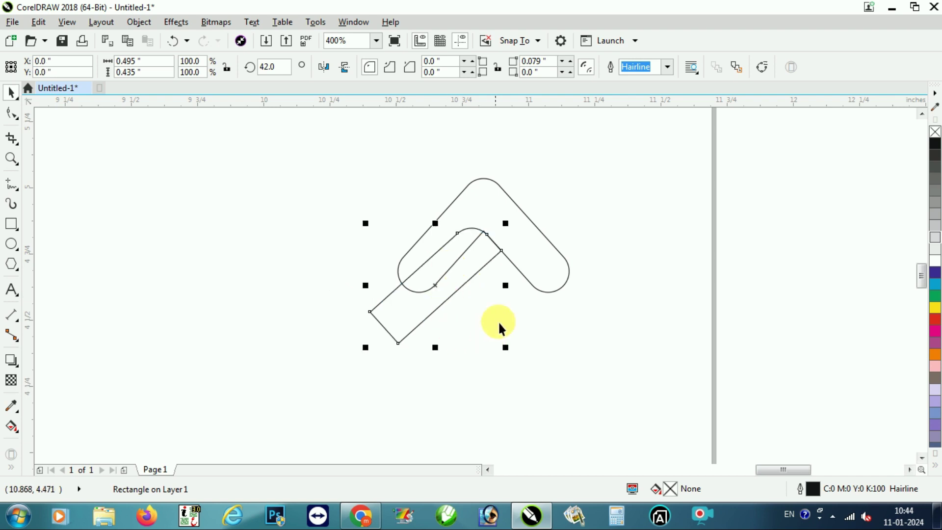
{"action": "scroll", "coordinate": [458, 296], "scroll_direction": "up", "scroll_amount": 1}
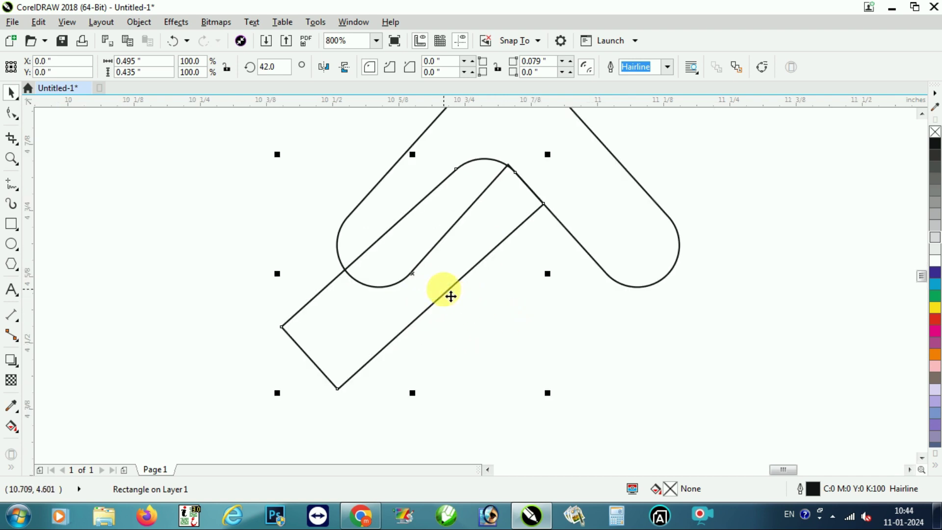
{"action": "left_click_drag", "start_coordinate": [273, 396], "coordinate": [290, 404]}
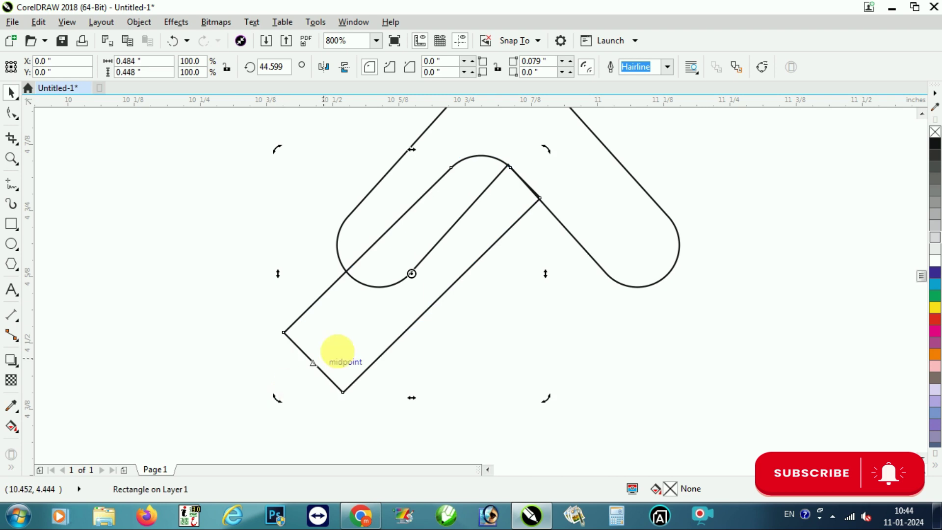
{"action": "left_click", "coordinate": [188, 287]}
Step: Fill the chevron with red C:0 M:100 Y:100 K:0 and remove its outline
{"action": "scroll", "coordinate": [486, 252], "scroll_direction": "down", "scroll_amount": 1}
{"action": "left_click", "coordinate": [503, 205]}
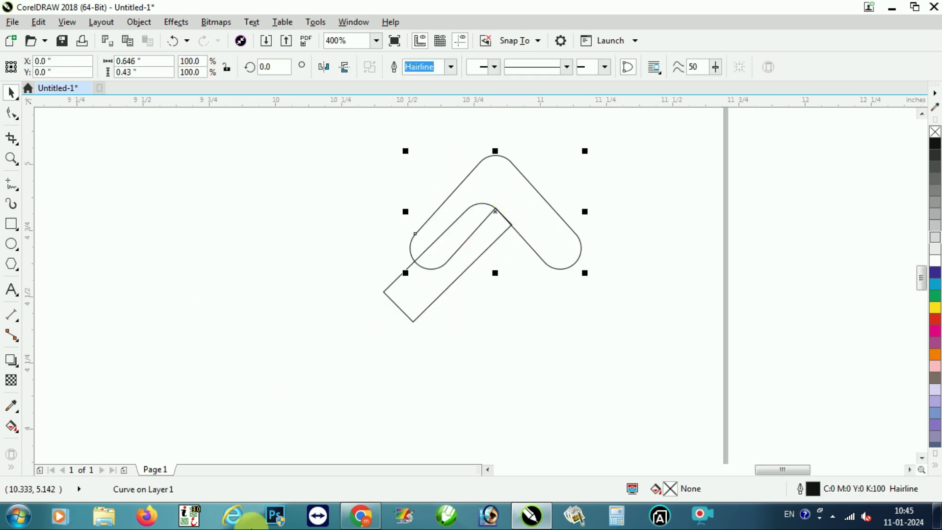
{"action": "left_click", "coordinate": [935, 319]}
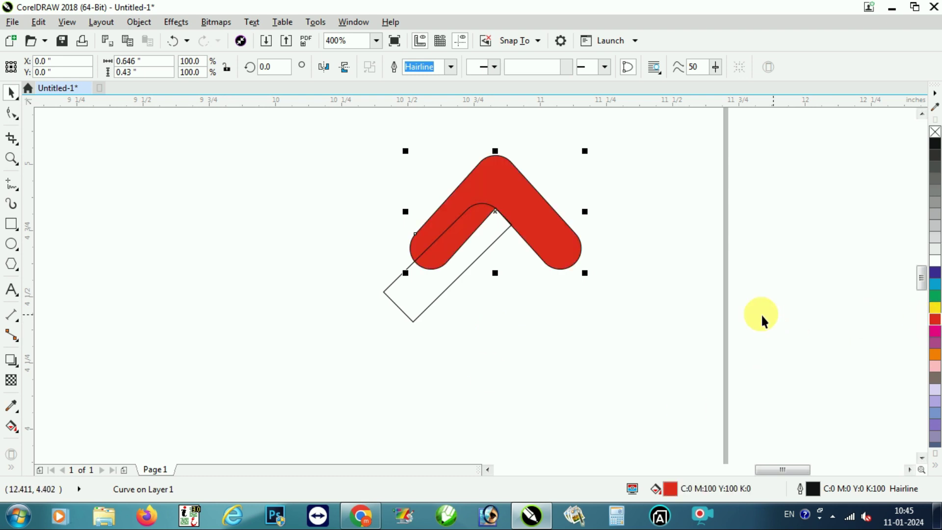
{"action": "key", "text": "Escape"}
{"action": "left_click", "coordinate": [543, 242]}
{"action": "right_click", "coordinate": [930, 137]}
{"action": "left_click", "coordinate": [571, 278]}
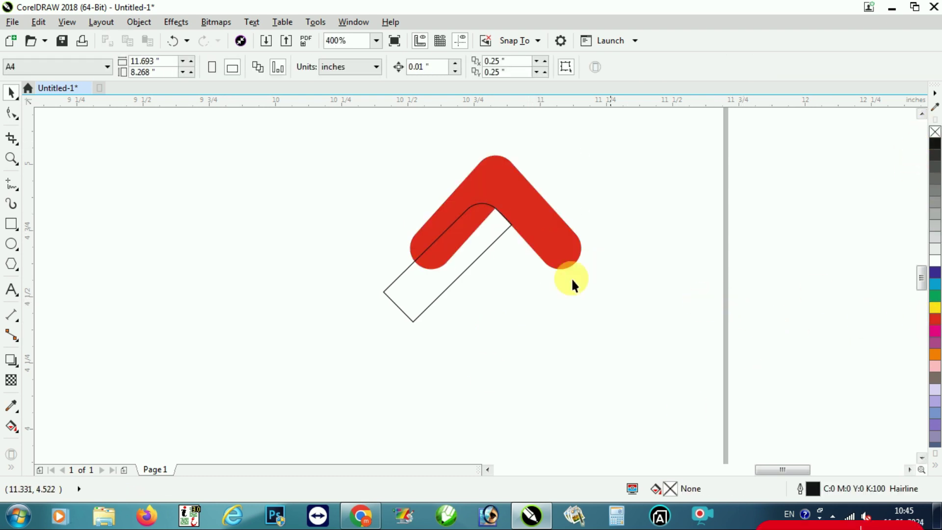
Step: Fill the slanted rectangle with the same red and remove its outline
{"action": "left_click", "coordinate": [470, 263]}
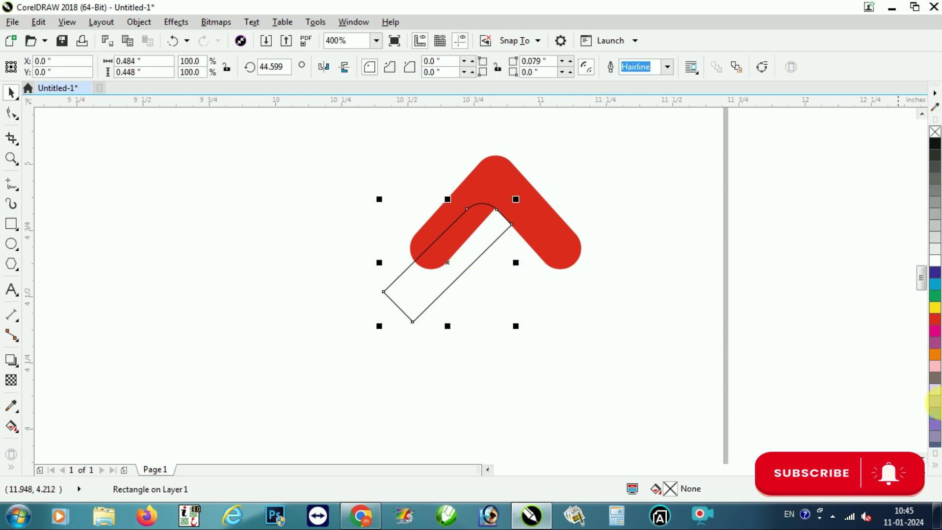
{"action": "left_click", "coordinate": [935, 319]}
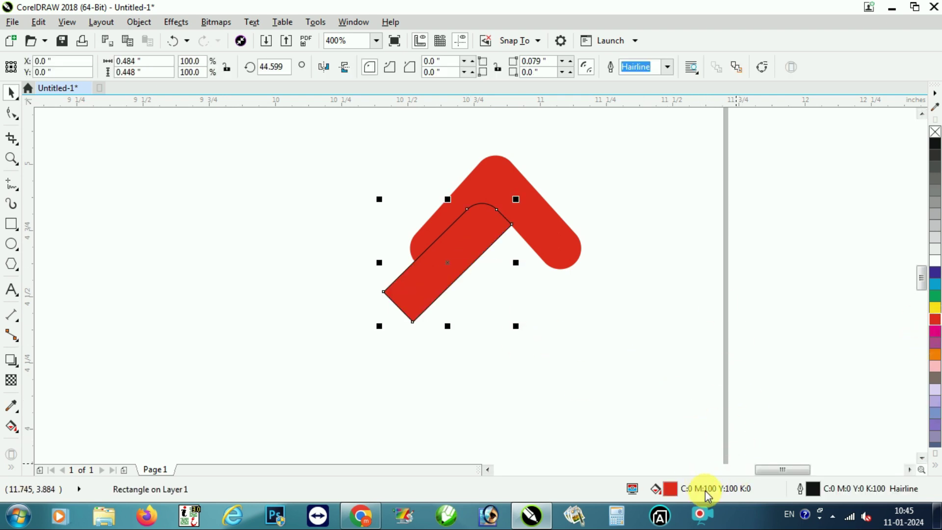
{"action": "right_click", "coordinate": [934, 132]}
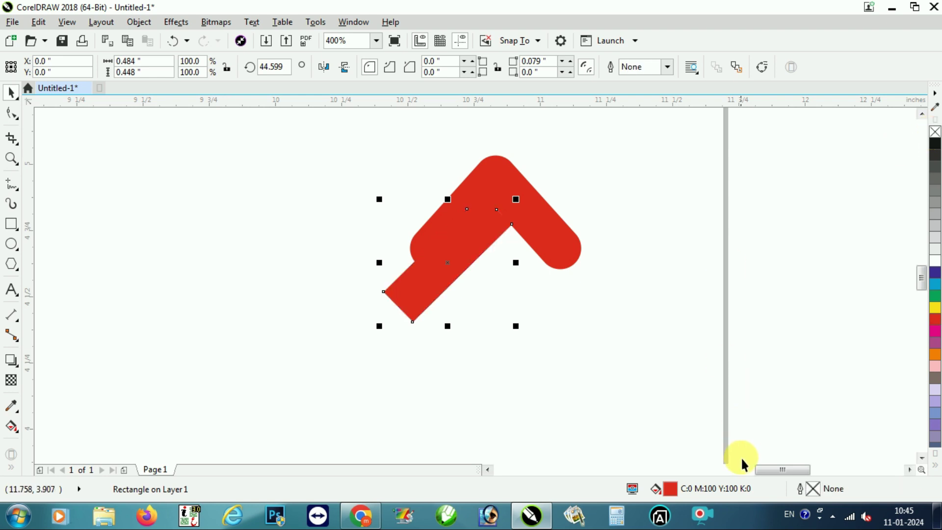
Step: Change the slanted rectangle's fill to dark red C:10 M:100 Y:100 K:47
{"action": "double_click", "coordinate": [713, 496]}
{"action": "left_click_drag", "start_coordinate": [431, 132], "coordinate": [189, 130]}
{"action": "left_click", "coordinate": [128, 267]}
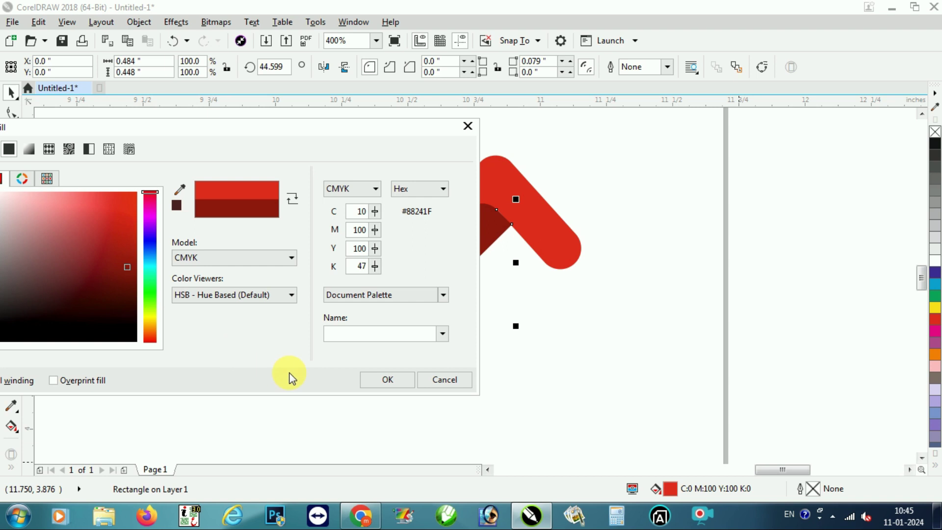
{"action": "left_click", "coordinate": [387, 380]}
{"action": "left_click", "coordinate": [471, 273]}
{"action": "left_click", "coordinate": [466, 270]}
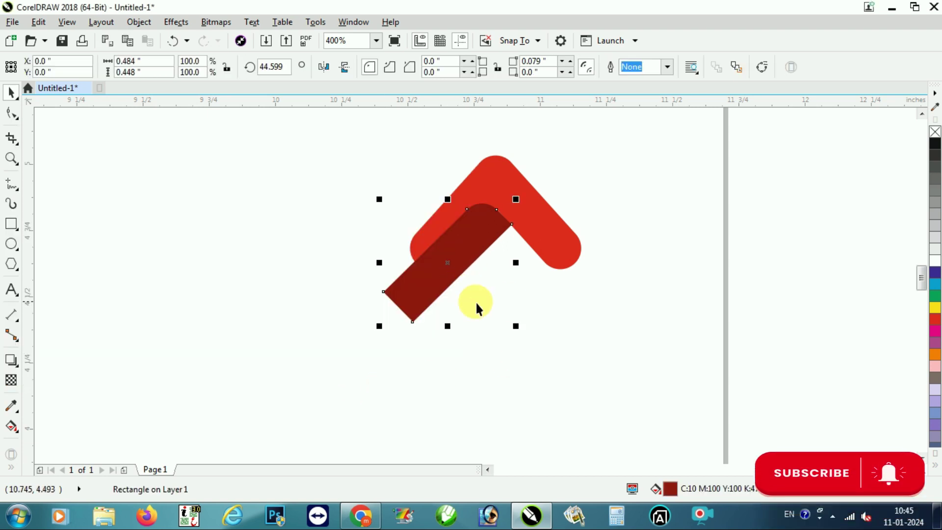
Step: Apply a linear transparency to the dark red rectangle, opaque at the chevron's inner corner and fading out toward its lower-left end
{"action": "left_click", "coordinate": [11, 380]}
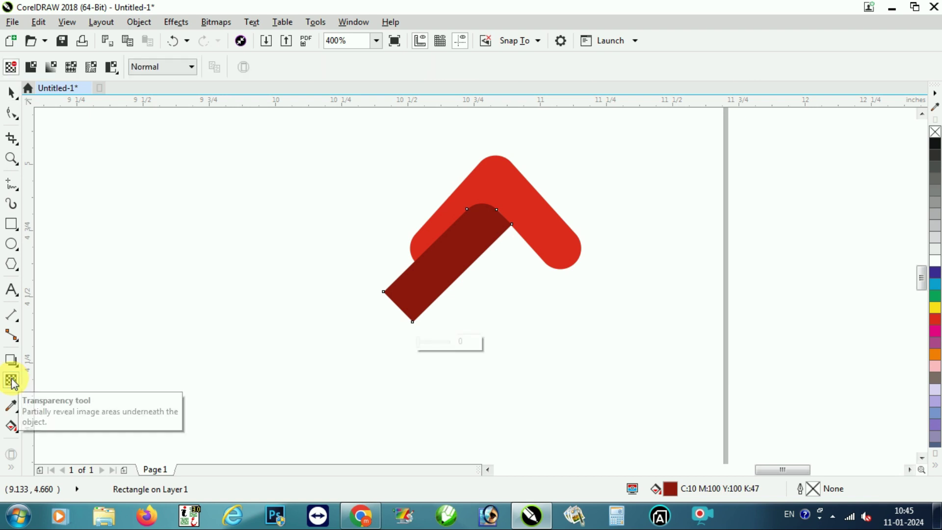
{"action": "key", "text": "ctrl+4"}
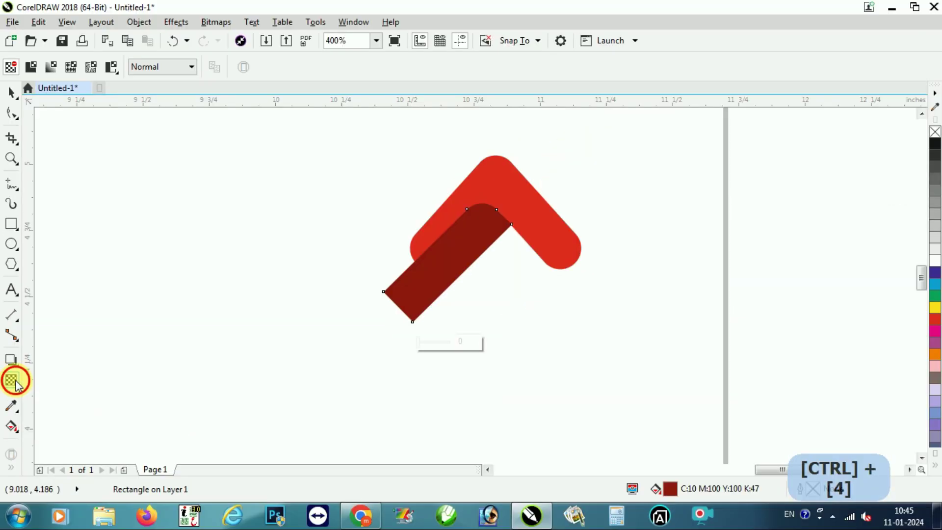
{"action": "left_click_drag", "start_coordinate": [398, 307], "coordinate": [478, 234]}
{"action": "left_click_drag", "start_coordinate": [284, 391], "coordinate": [460, 257]}
{"action": "scroll", "coordinate": [455, 269], "scroll_direction": "up", "scroll_amount": 1}
{"action": "scroll", "coordinate": [458, 269], "scroll_direction": "down", "scroll_amount": 1}
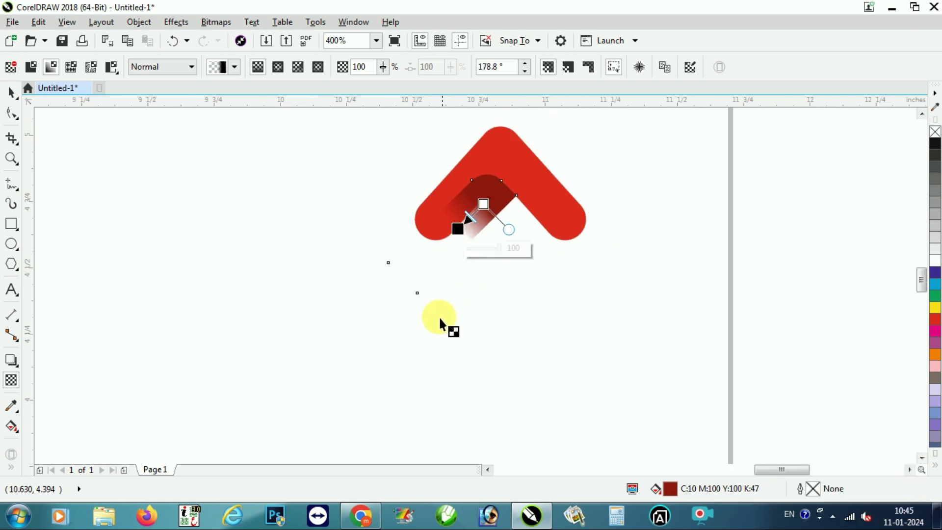
{"action": "key", "text": "ctrl+space"}
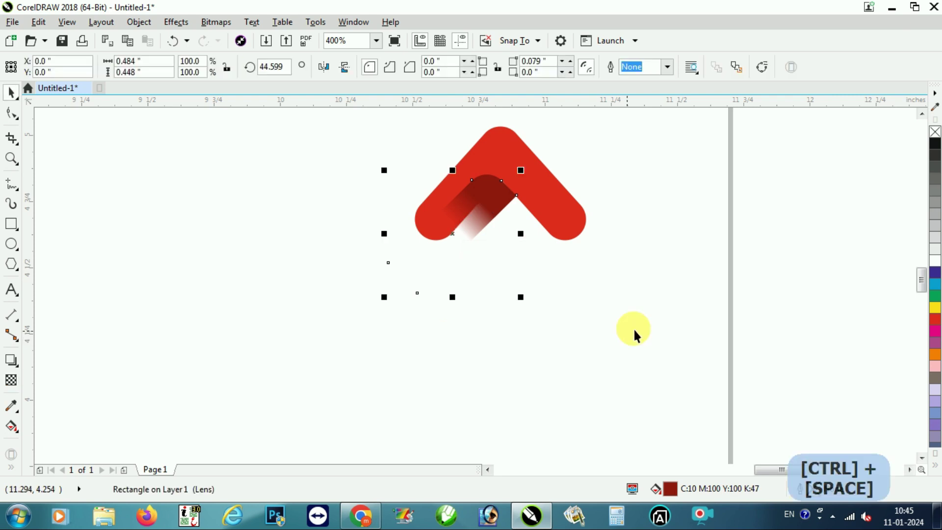
Step: Rotate the dark red rectangle to about 42 degrees and move it toward the chevron's inner edge
{"action": "left_click", "coordinate": [634, 328]}
{"action": "left_click", "coordinate": [501, 203]}
{"action": "scroll", "coordinate": [508, 154], "scroll_direction": "up", "scroll_amount": 2}
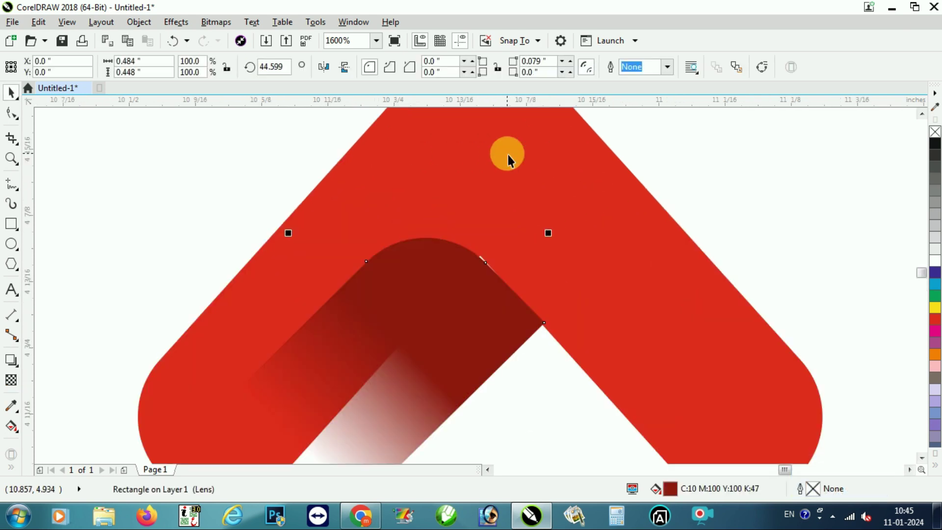
{"action": "scroll", "coordinate": [456, 291], "scroll_direction": "up", "scroll_amount": 1}
{"action": "mouse_move", "coordinate": [461, 286]}
{"action": "left_mouse_down"}
{"action": "mouse_move", "coordinate": [456, 273]}
{"action": "mouse_move", "coordinate": [448, 279]}
{"action": "left_mouse_up"}
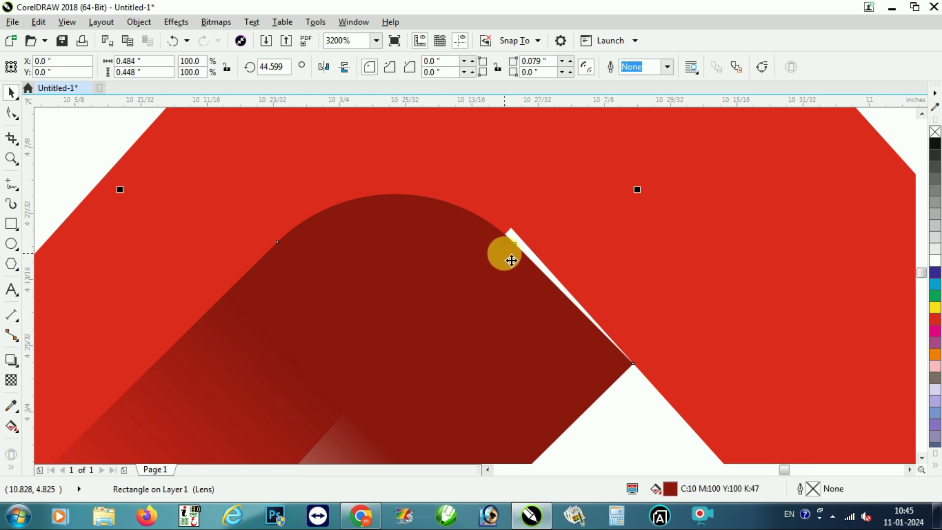
{"action": "left_click_drag", "start_coordinate": [638, 190], "coordinate": [658, 207]}
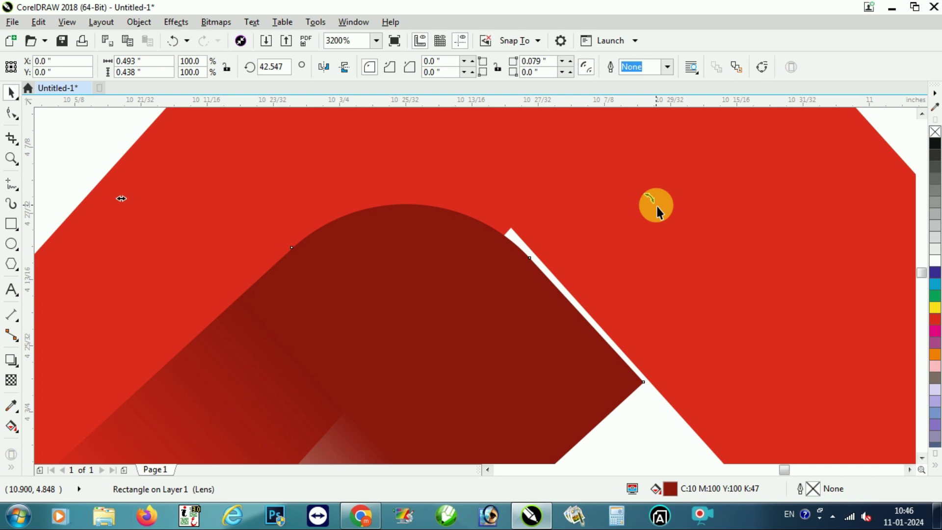
{"action": "left_click_drag", "start_coordinate": [499, 314], "coordinate": [448, 292]}
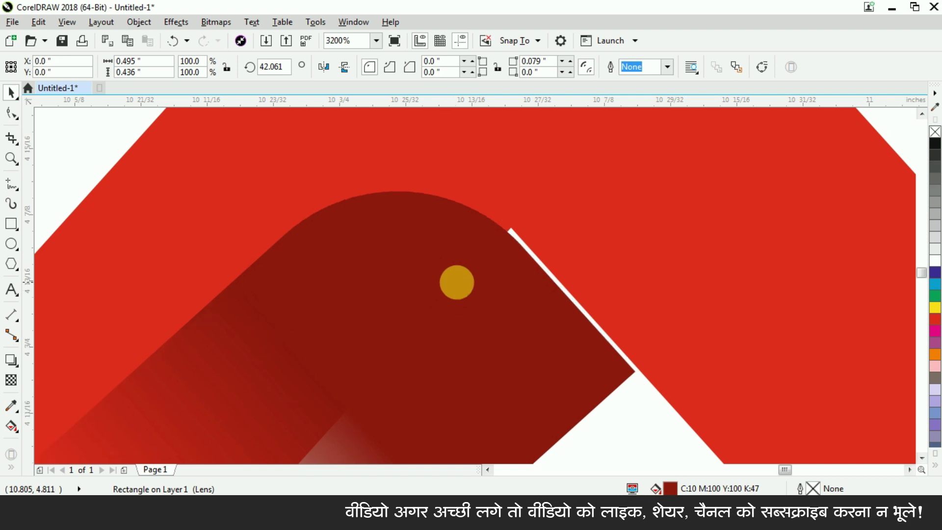
Step: Rotate the dark red rectangle to about 44.6 degrees
{"action": "scroll", "coordinate": [456, 284], "scroll_direction": "down", "scroll_amount": 2}
{"action": "scroll", "coordinate": [461, 288], "scroll_direction": "up", "scroll_amount": 1}
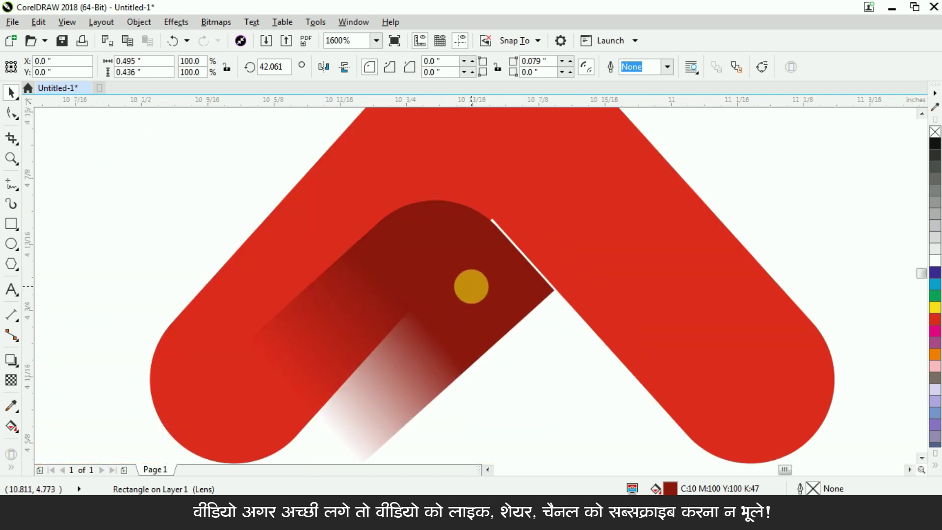
{"action": "left_click", "coordinate": [485, 271]}
{"action": "scroll", "coordinate": [275, 316], "scroll_direction": "down", "scroll_amount": 1}
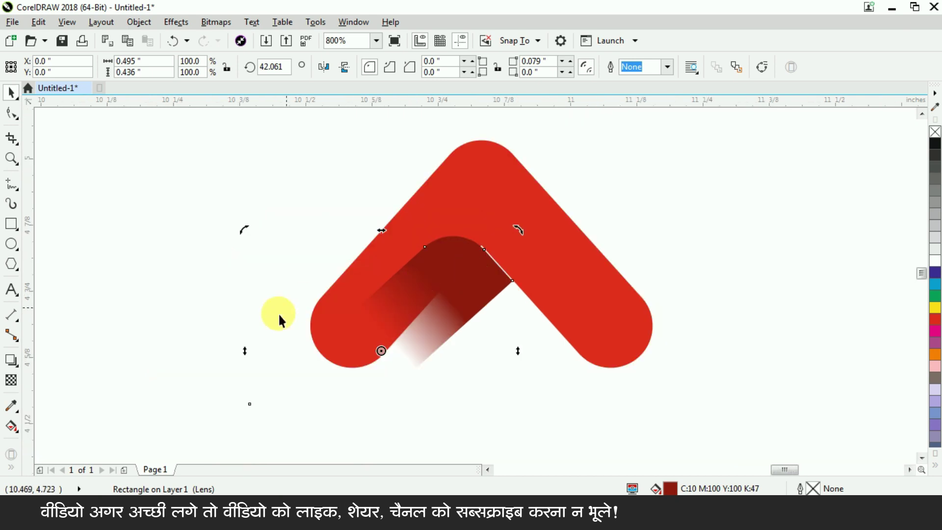
{"action": "scroll", "coordinate": [261, 255], "scroll_direction": "up", "scroll_amount": 1}
{"action": "left_click_drag", "start_coordinate": [233, 209], "coordinate": [239, 224]}
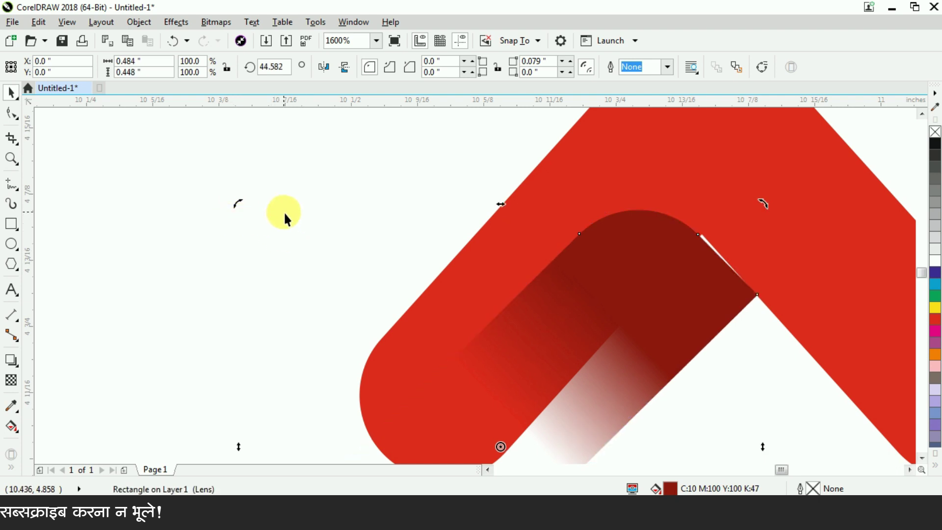
{"action": "scroll", "coordinate": [283, 212], "scroll_direction": "down", "scroll_amount": 1}
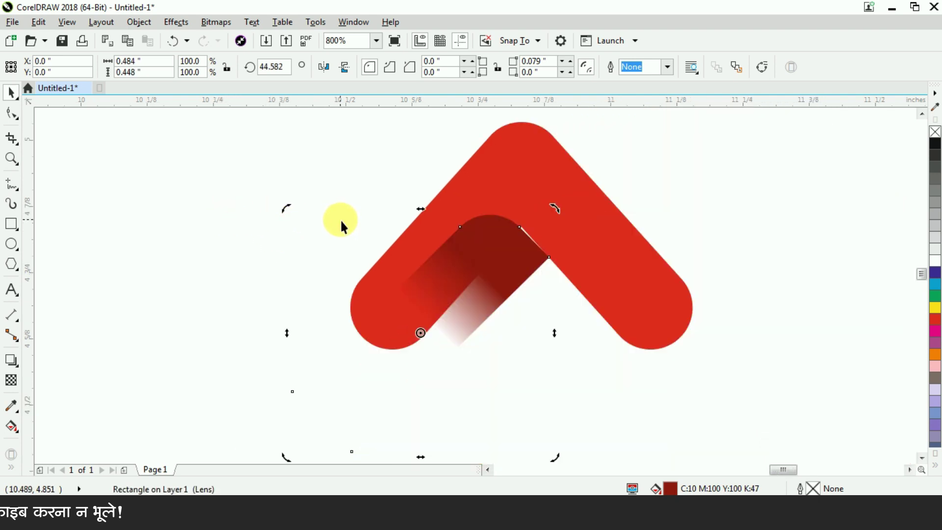
Step: PowerClip the dark red transparent rectangle inside the red chevron
{"action": "left_click", "coordinate": [237, 212]}
{"action": "left_click", "coordinate": [513, 305]}
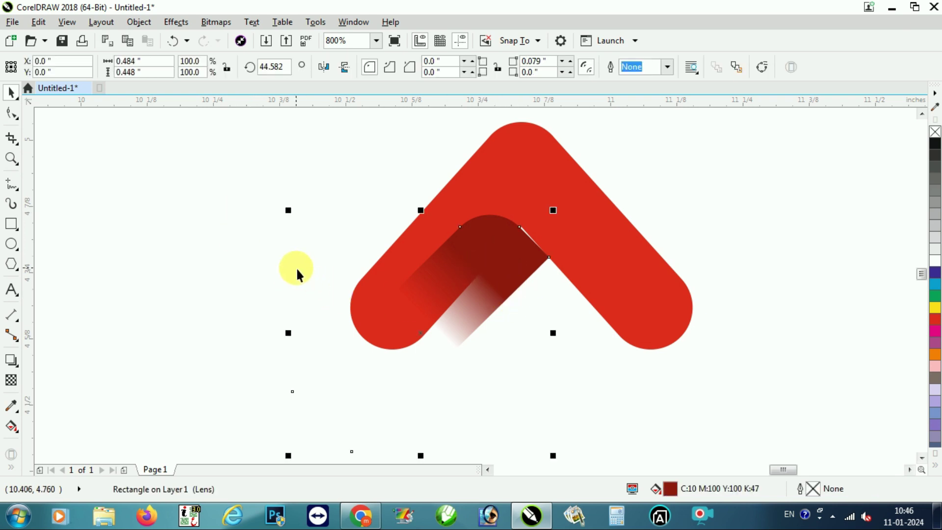
{"action": "left_click", "coordinate": [231, 250]}
{"action": "left_click", "coordinate": [497, 256]}
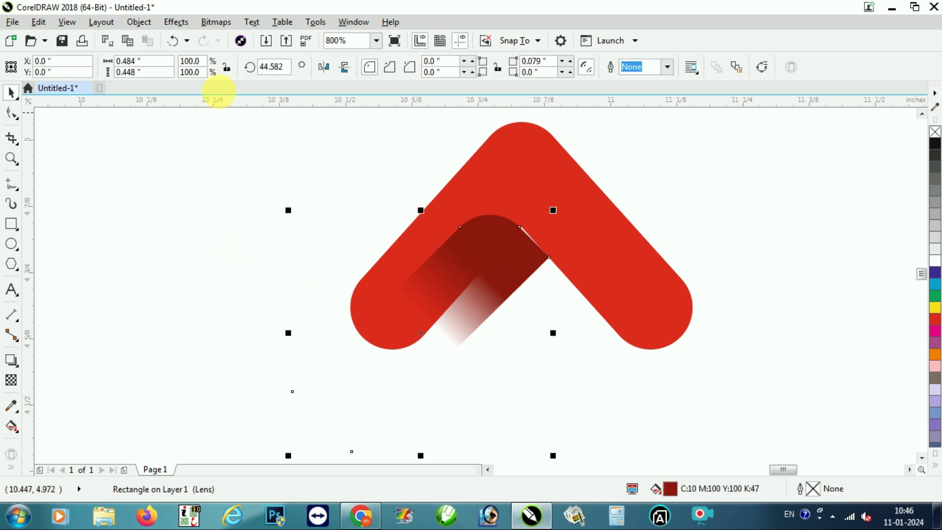
{"action": "left_click", "coordinate": [147, 24]}
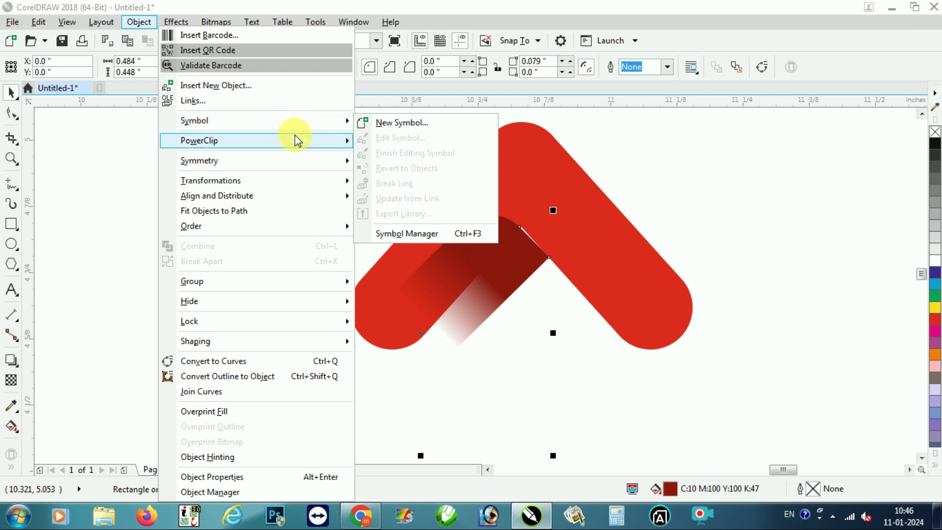
{"action": "mouse_move", "coordinate": [297, 141]}
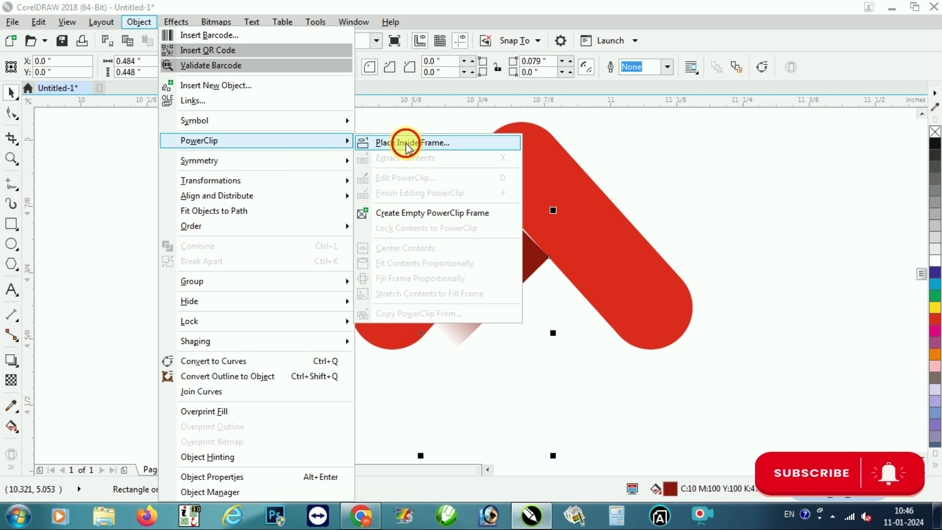
{"action": "left_click", "coordinate": [405, 143]}
{"action": "left_click", "coordinate": [601, 201]}
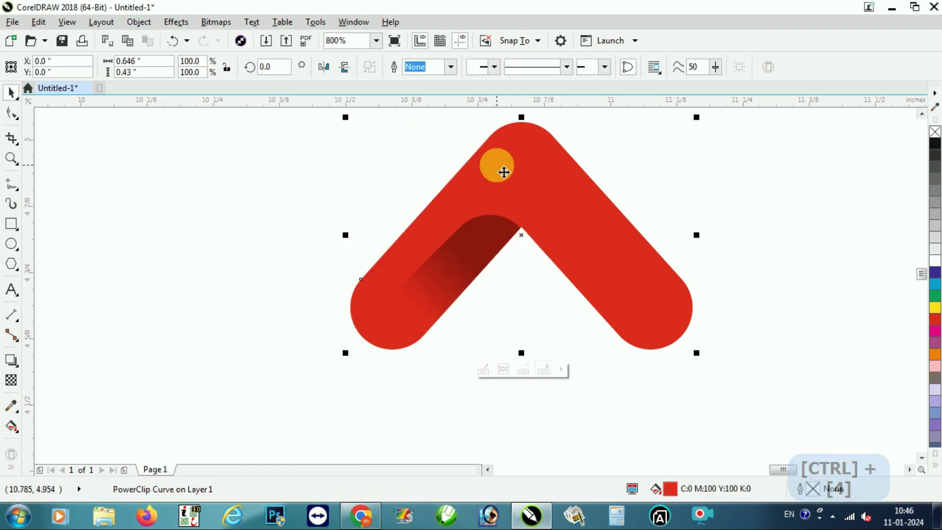
{"action": "left_click", "coordinate": [269, 230]}
Step: Flip the chevron vertically into a V shape and place a mirrored copy directly below it, tip to tip
{"action": "scroll", "coordinate": [341, 214], "scroll_direction": "down", "scroll_amount": 2}
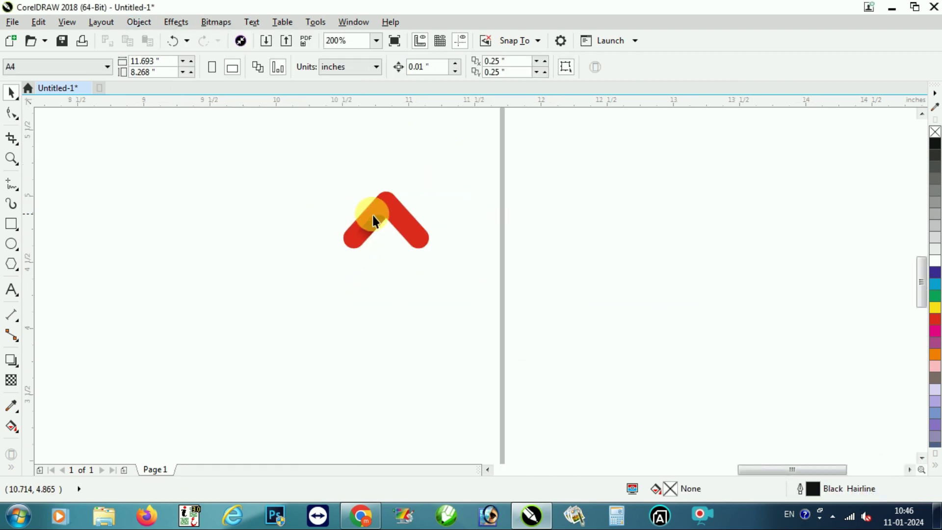
{"action": "left_click", "coordinate": [377, 213]}
{"action": "scroll", "coordinate": [358, 211], "scroll_direction": "up", "scroll_amount": 1}
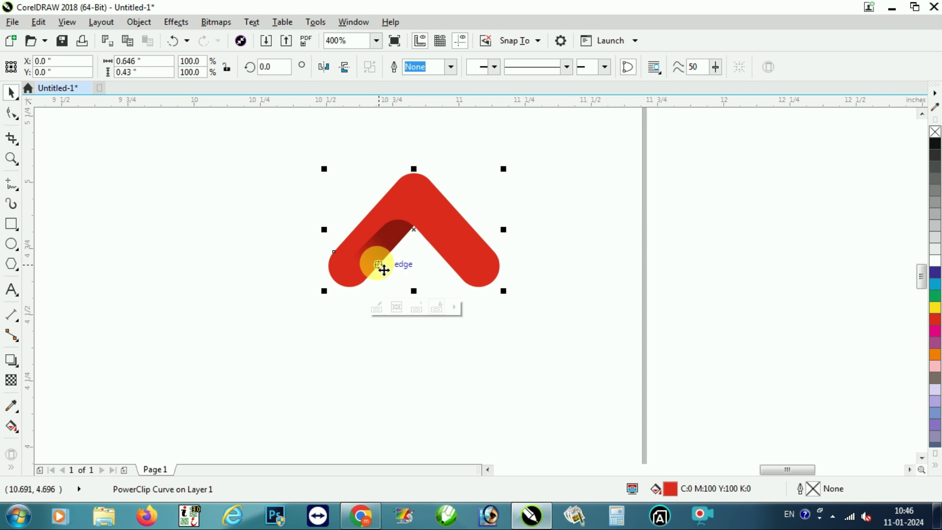
{"action": "left_click_drag", "start_coordinate": [414, 172], "coordinate": [407, 349]}
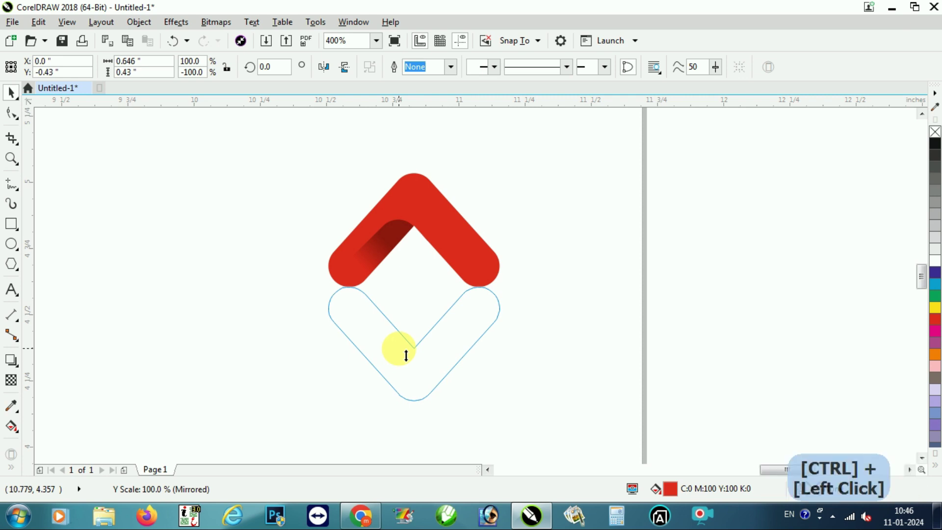
{"action": "left_click_drag", "start_coordinate": [407, 355], "coordinate": [419, 214]}
{"action": "left_click_drag", "start_coordinate": [418, 146], "coordinate": [422, 329]}
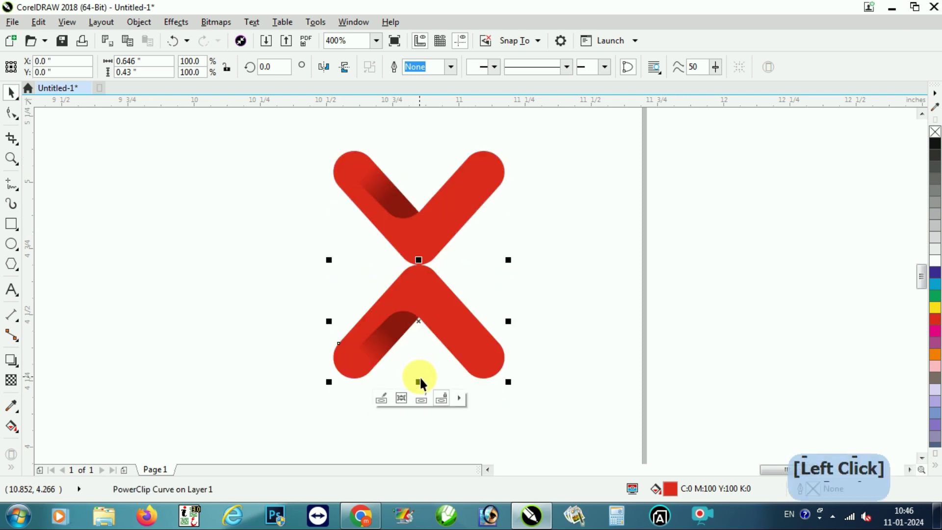
Step: Fill the lower chevron with yellow C:0 M:0 Y:100 K:0 and open its PowerClip contents for editing
{"action": "left_click", "coordinate": [936, 309]}
{"action": "left_click", "coordinate": [431, 334]}
{"action": "double_click", "coordinate": [394, 326]}
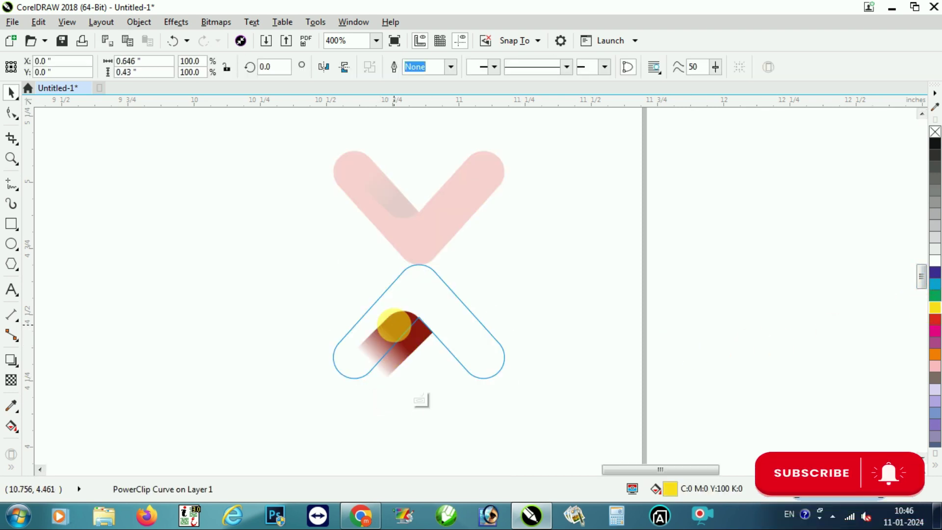
Step: Change the clipped shadow rectangle's fill to a dark orange shade of yellow and finish editing the PowerClip
{"action": "left_click", "coordinate": [394, 325]}
{"action": "left_click", "coordinate": [936, 308]}
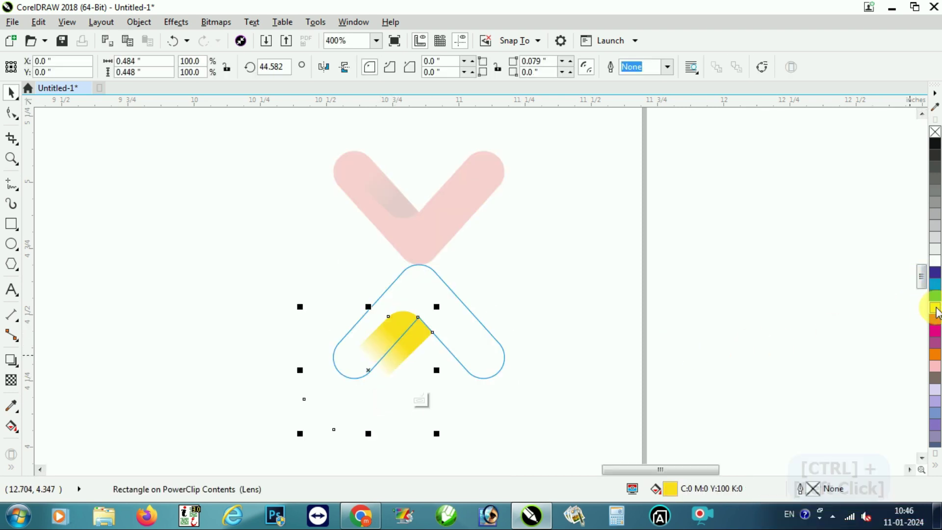
{"action": "left_click", "coordinate": [936, 314]}
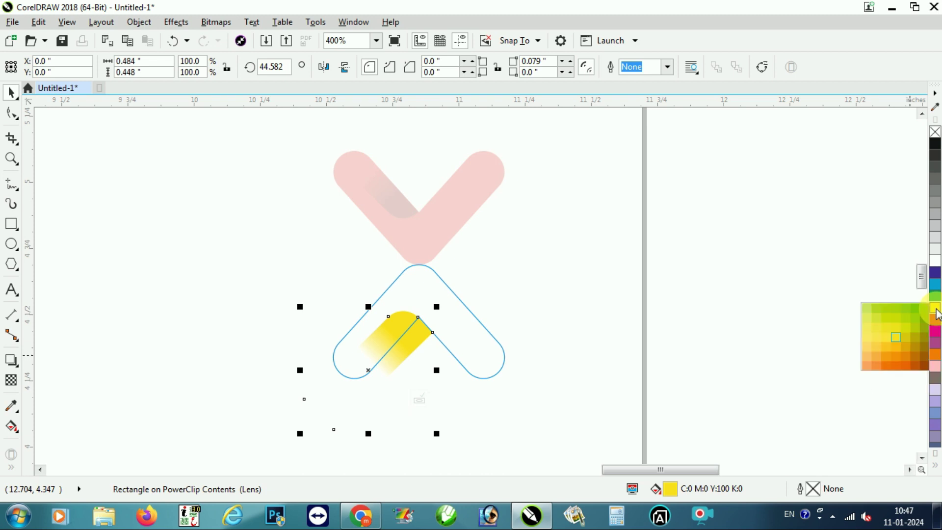
{"action": "left_click", "coordinate": [910, 353]}
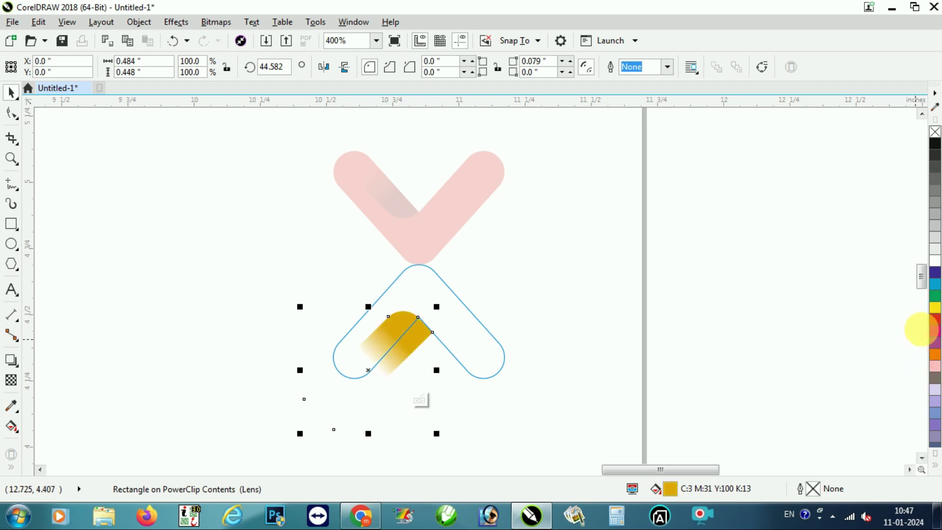
{"action": "left_click", "coordinate": [936, 314]}
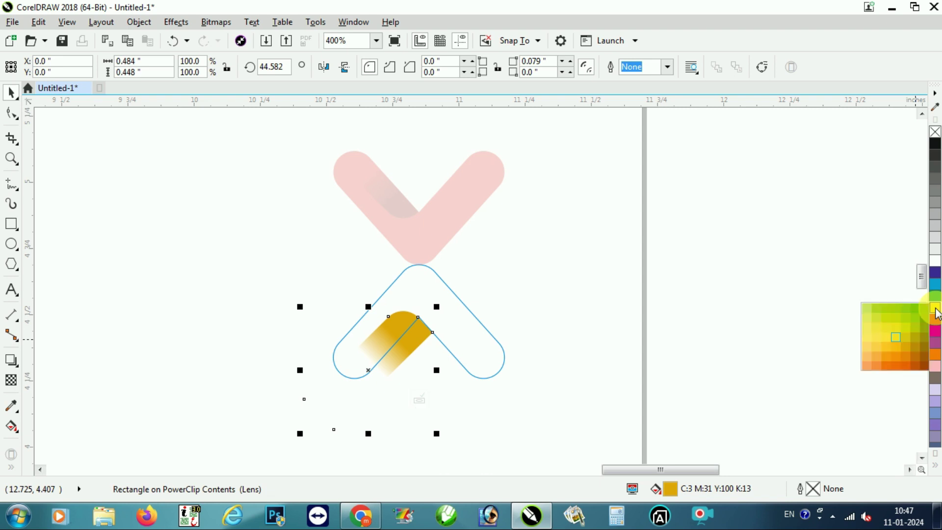
{"action": "left_click", "coordinate": [906, 357]}
{"action": "left_click", "coordinate": [690, 272], "text": "ctrl"}
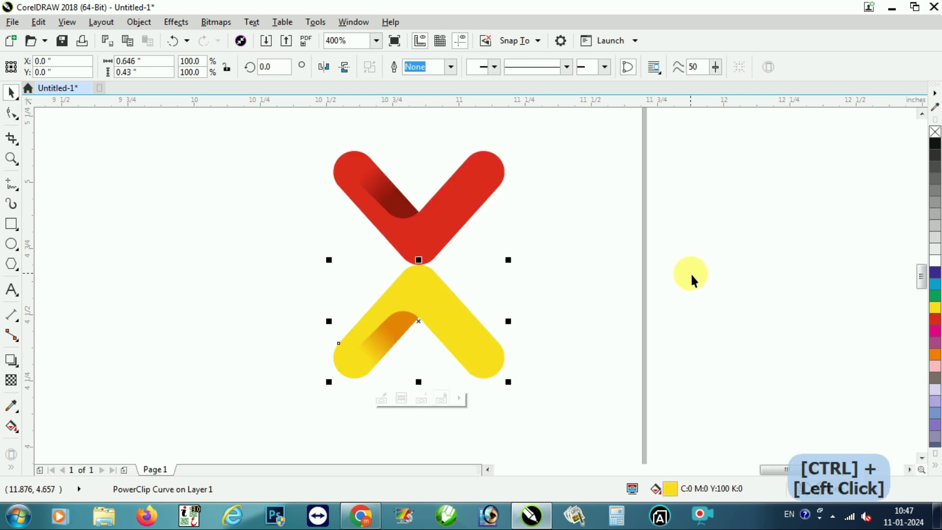
{"action": "left_click", "coordinate": [689, 273], "text": "ctrl"}
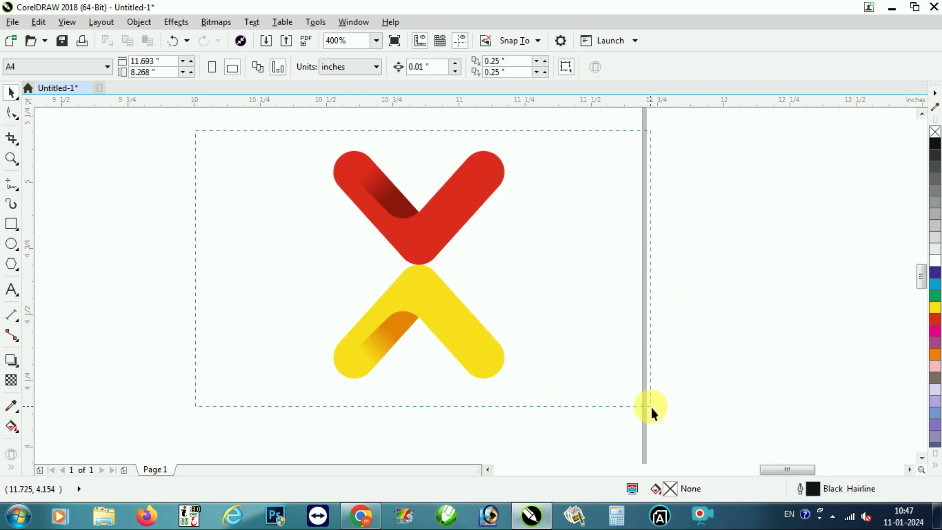
Step: Try rotating both chevrons by 270 degrees about the point where their tips meet, and undo the rotation
{"action": "left_click_drag", "start_coordinate": [196, 130], "coordinate": [651, 406]}
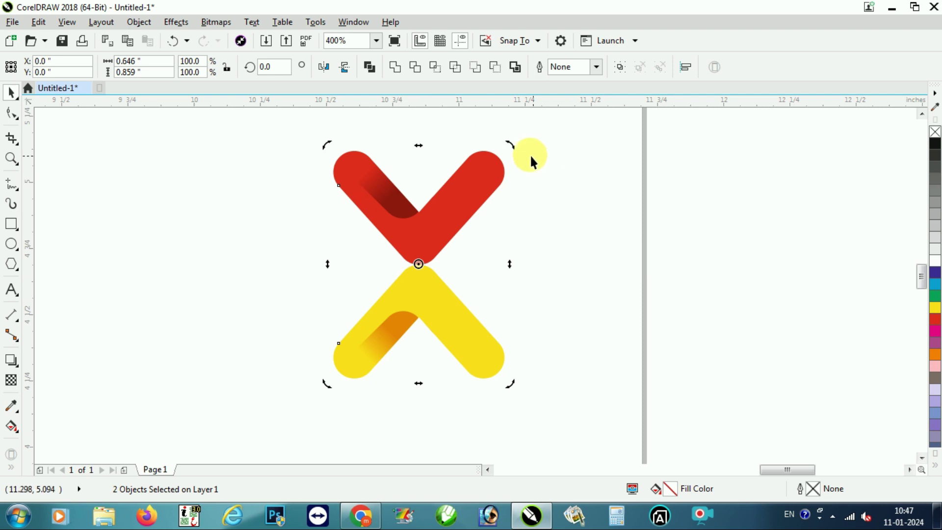
{"action": "left_click_drag", "start_coordinate": [516, 148], "coordinate": [608, 316]}
{"action": "left_click_drag", "start_coordinate": [256, 131], "coordinate": [569, 368]}
{"action": "left_click", "coordinate": [498, 199]}
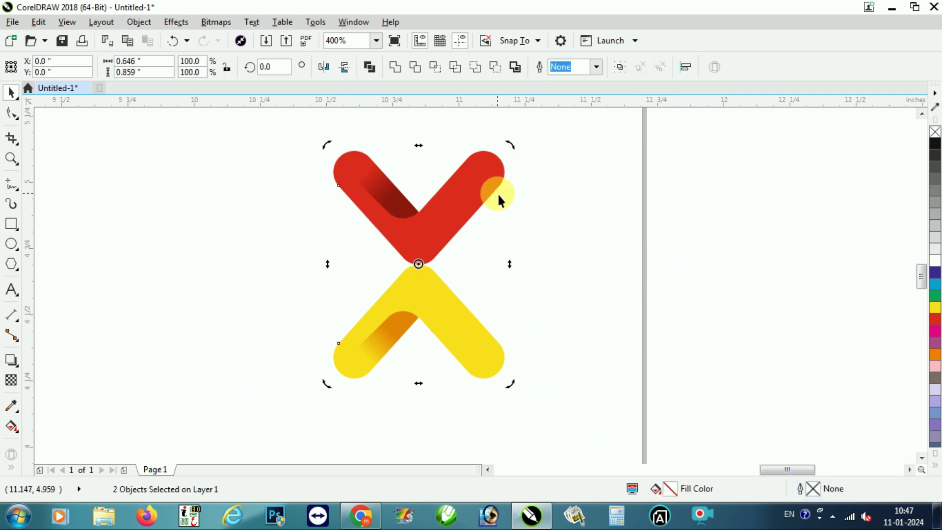
{"action": "left_click_drag", "start_coordinate": [518, 147], "coordinate": [581, 406]}
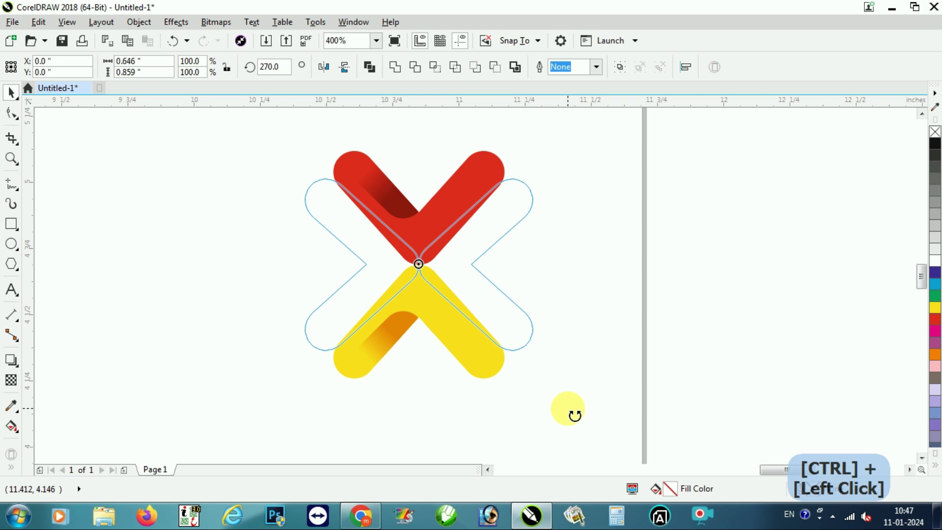
{"action": "left_click_drag", "start_coordinate": [567, 408], "coordinate": [567, 408]}
{"action": "key", "text": "ctrl+z"}
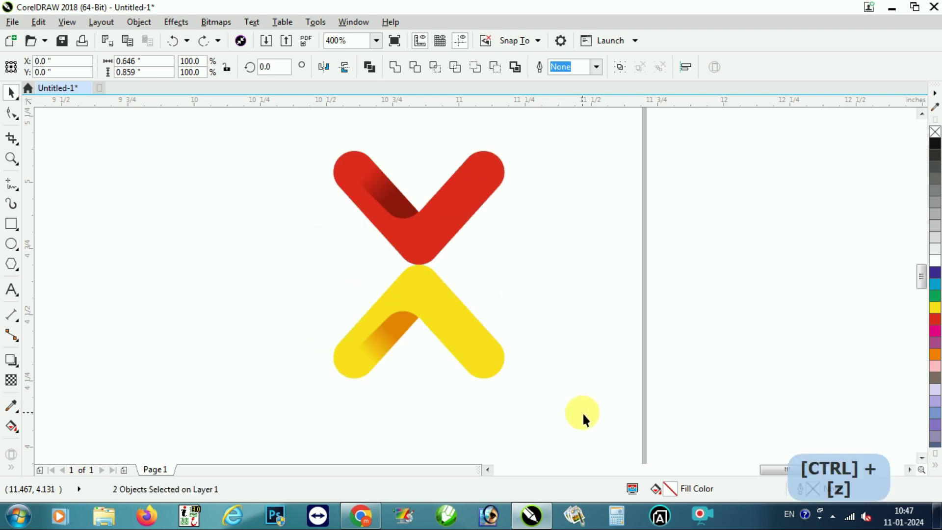
Step: Nudge the yellow chevron down to leave a gap of about 0.12 inches below the red one
{"action": "left_click", "coordinate": [582, 411]}
{"action": "left_click_drag", "start_coordinate": [242, 243], "coordinate": [663, 435]}
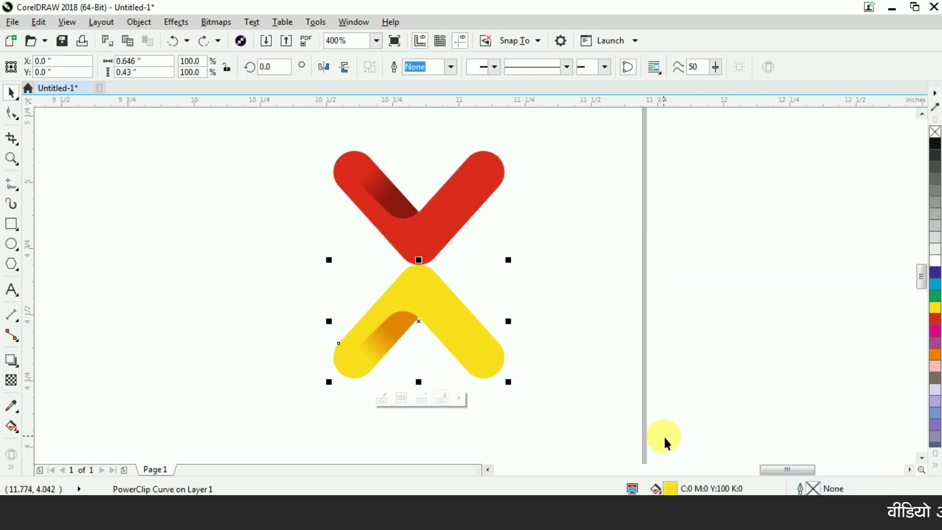
{"action": "key", "text": "shift+Down"}
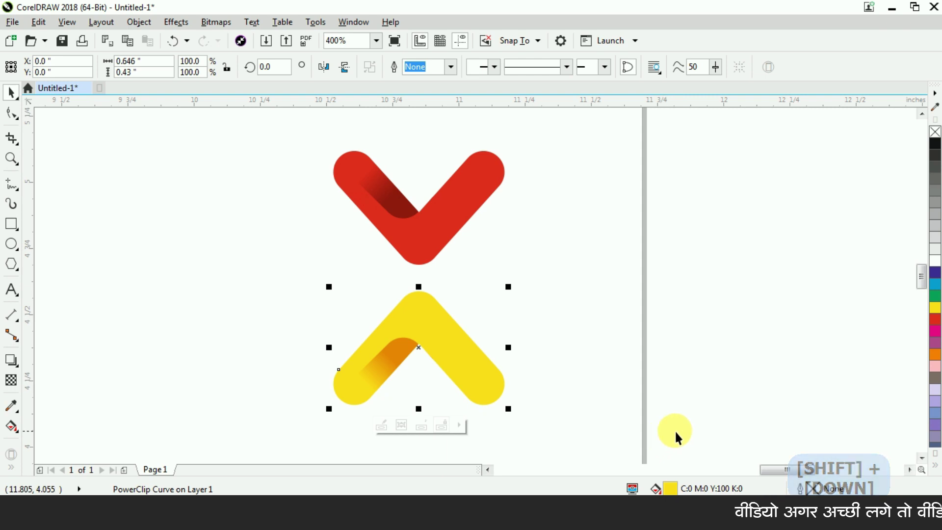
{"action": "key", "text": "shift+Down"}
{"action": "left_click", "coordinate": [564, 222]}
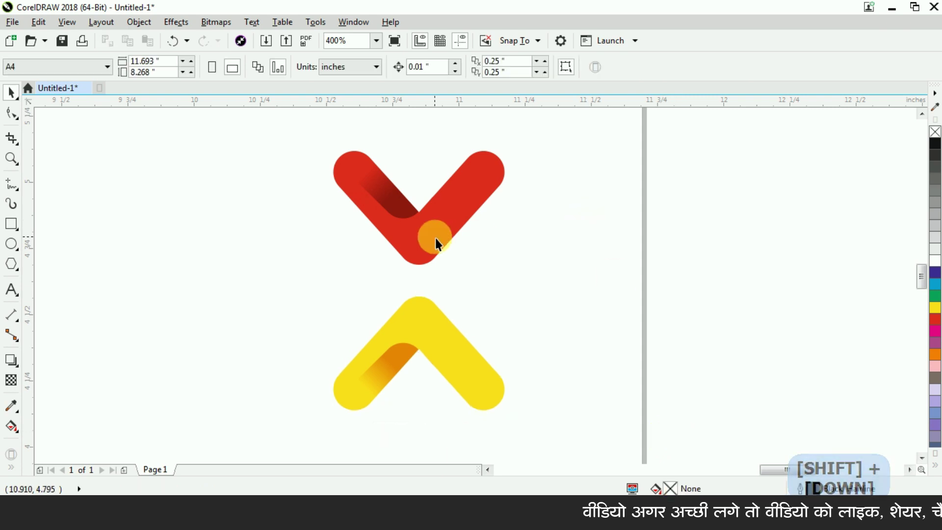
Step: Create a copy of both chevrons rotated 270 degrees about their common centre, forming a four-chevron X emblem
{"action": "scroll", "coordinate": [396, 213], "scroll_direction": "down", "scroll_amount": 1}
{"action": "left_click_drag", "start_coordinate": [281, 156], "coordinate": [518, 335]}
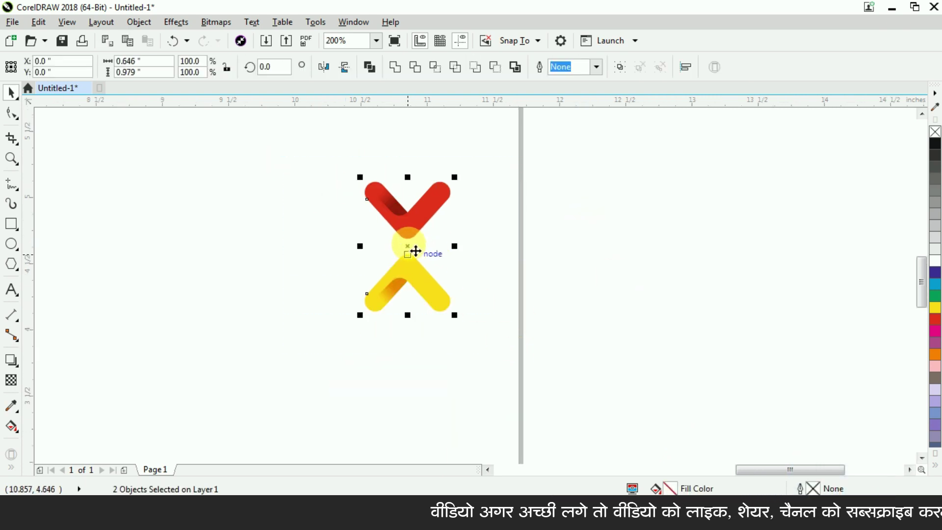
{"action": "left_click", "coordinate": [415, 251]}
{"action": "left_click_drag", "start_coordinate": [467, 183], "coordinate": [515, 343]}
{"action": "right_click", "coordinate": [515, 343]}
{"action": "left_click", "coordinate": [562, 343]}
{"action": "scroll", "coordinate": [360, 217], "scroll_direction": "up", "scroll_amount": 1}
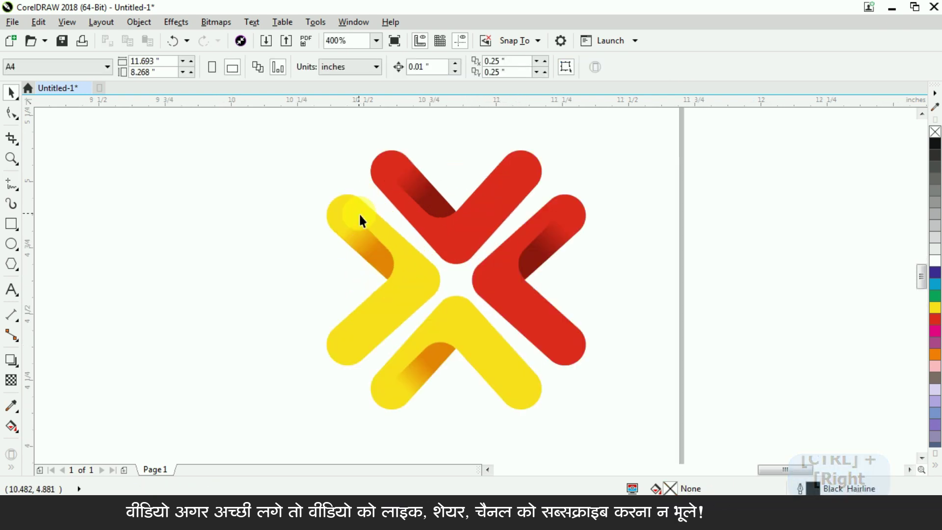
Step: Fill the yellow chevron on the emblem's left side with green C:100 M:0 Y:100 K:0
{"action": "left_click", "coordinate": [416, 271]}
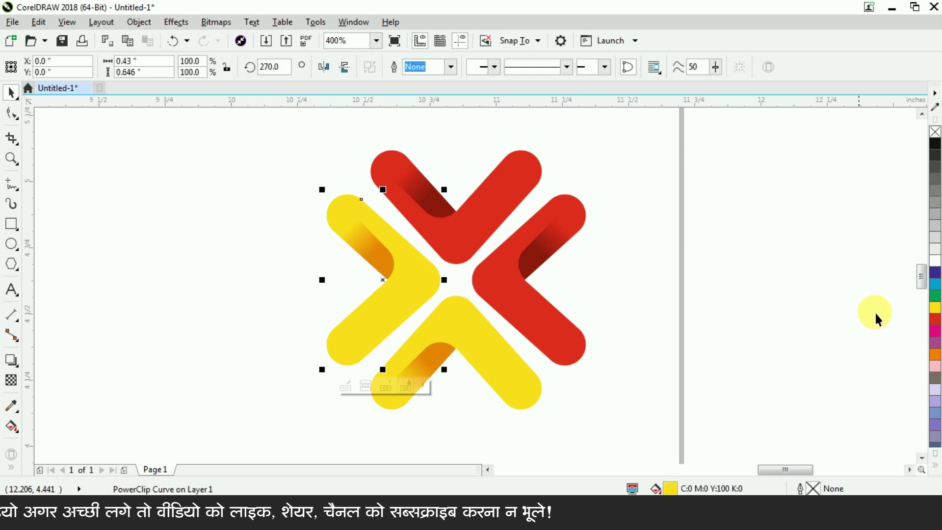
{"action": "left_click", "coordinate": [935, 295]}
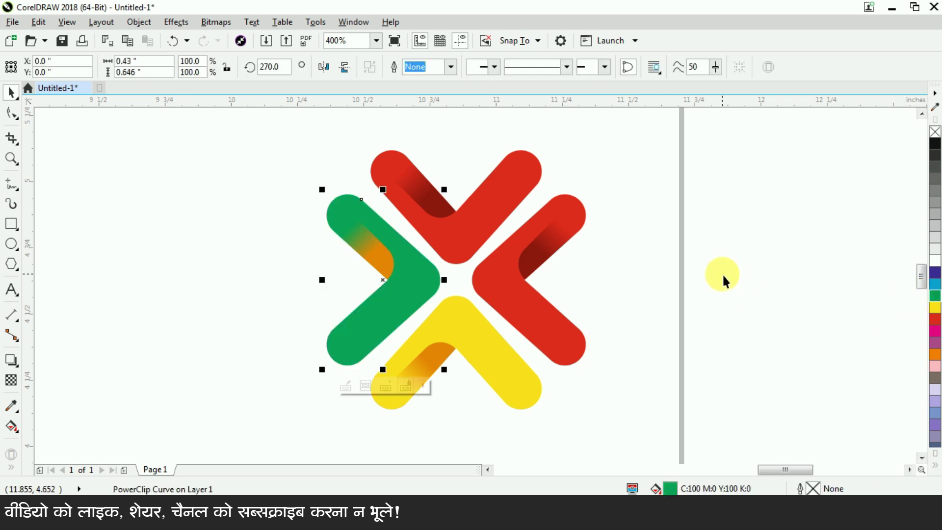
Step: Recolour the clipped shadow inside the green chevron with dark green C:89 M:13 Y:100 K:56
{"action": "left_click", "coordinate": [724, 281]}
{"action": "left_click", "coordinate": [388, 269]}
{"action": "left_click", "coordinate": [380, 265], "text": "ctrl"}
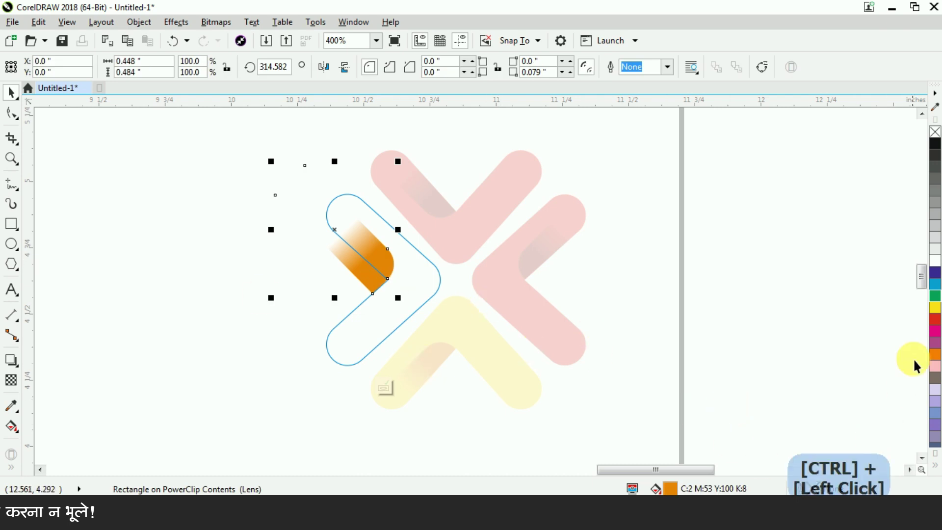
{"action": "left_click", "coordinate": [934, 295]}
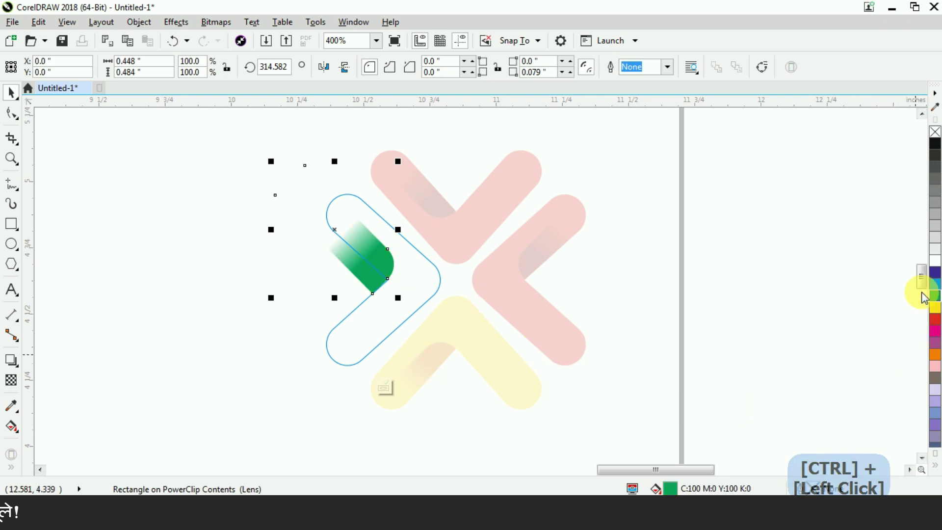
{"action": "double_click", "coordinate": [690, 489]}
{"action": "left_click_drag", "start_coordinate": [411, 129], "coordinate": [622, 143]}
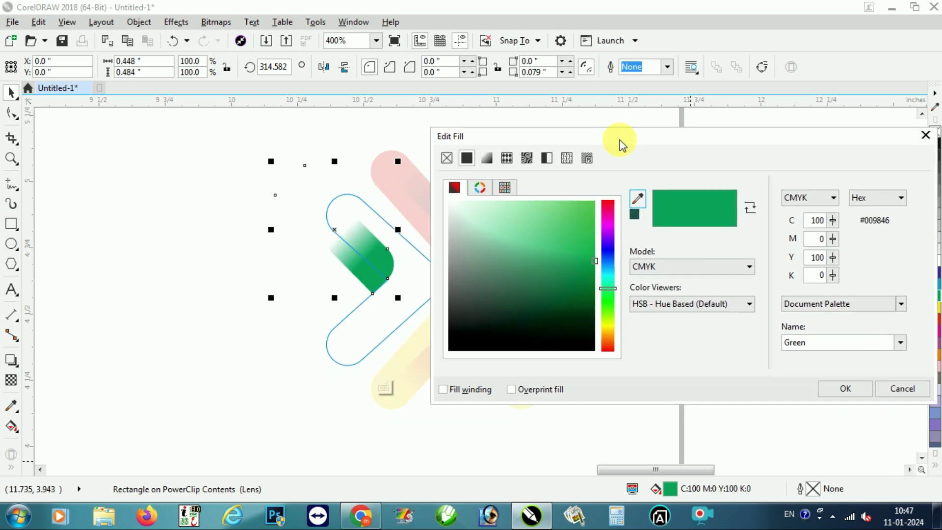
{"action": "left_click", "coordinate": [585, 298]}
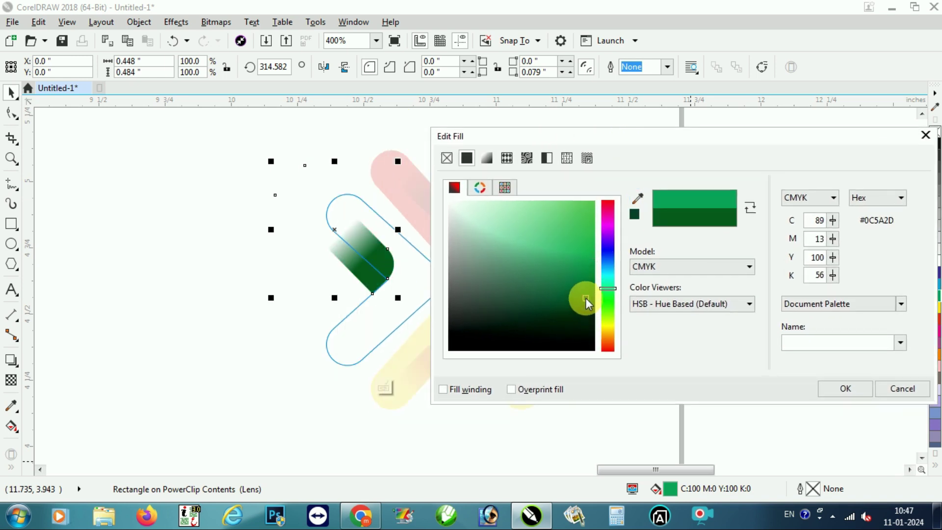
{"action": "left_click", "coordinate": [854, 394]}
{"action": "left_click", "coordinate": [177, 291], "text": "ctrl"}
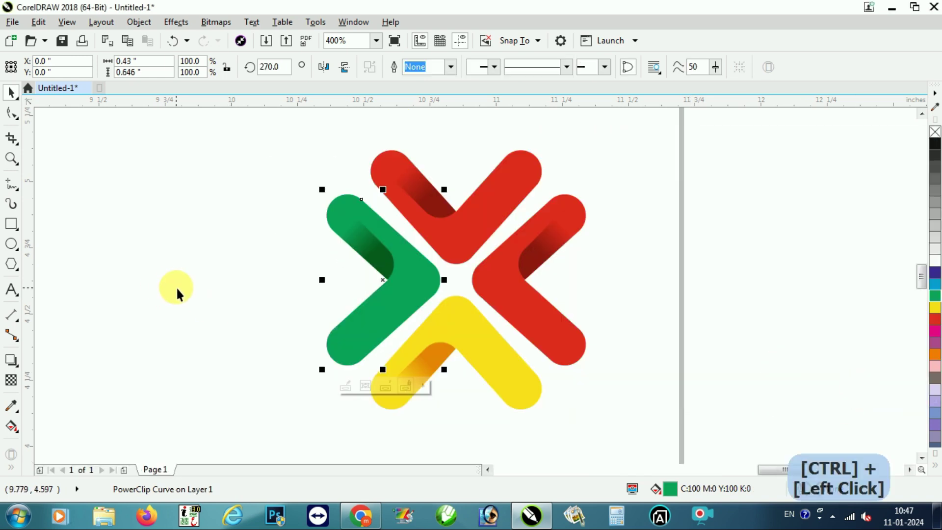
{"action": "left_click", "coordinate": [172, 258]}
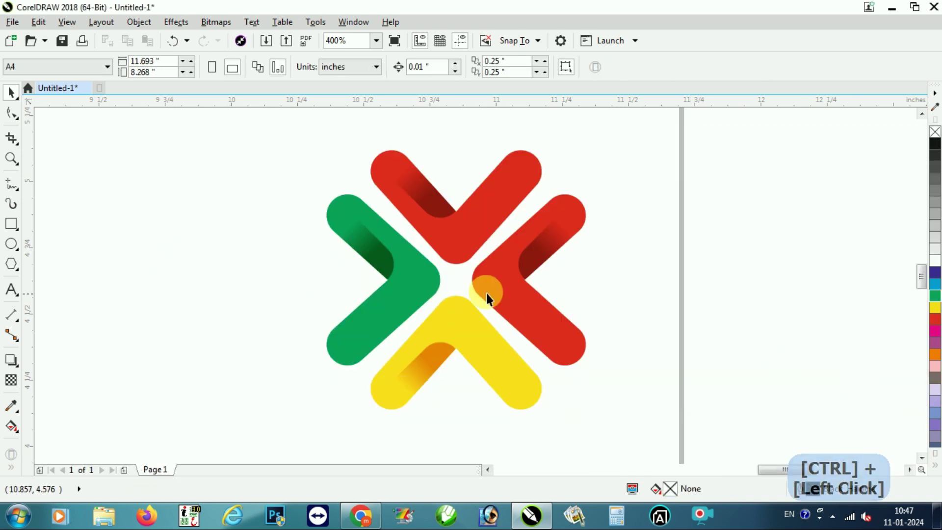
Step: Fill the red chevron on the emblem's right side with cyan blue C:100 M:0 Y:0 K:0
{"action": "left_click", "coordinate": [530, 265]}
{"action": "left_click", "coordinate": [937, 287]}
{"action": "left_click", "coordinate": [715, 270]}
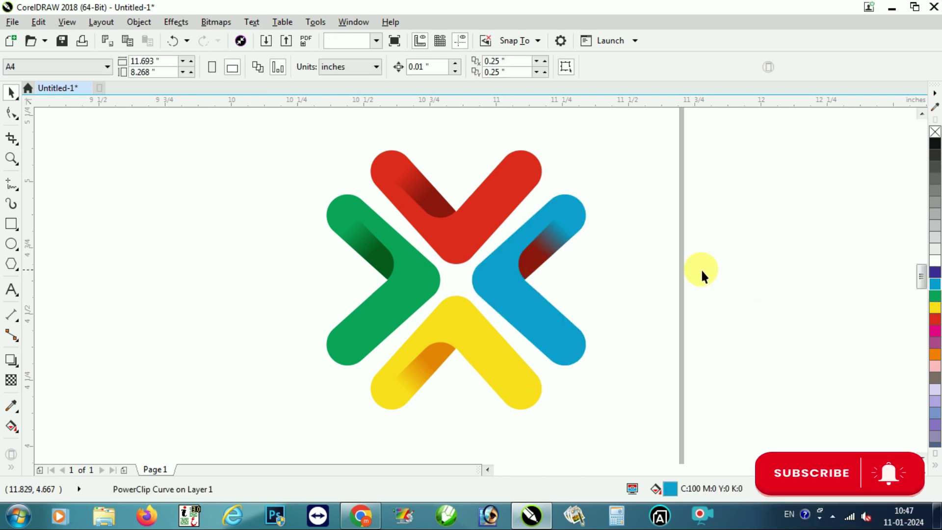
Step: Recolour the clipped shadow inside the blue chevron with dark blue C:88 M:39 Y:12 K:30
{"action": "left_click", "coordinate": [537, 278]}
{"action": "left_click", "coordinate": [537, 278], "text": "ctrl"}
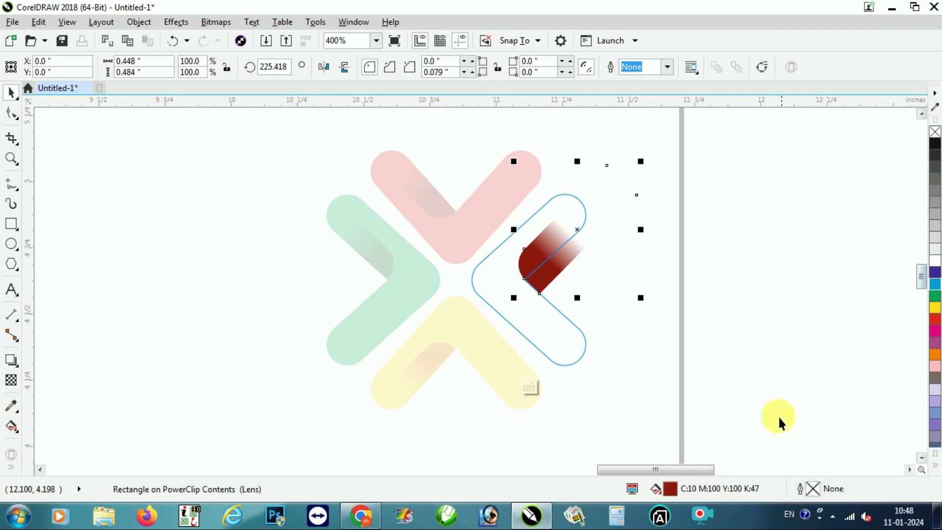
{"action": "left_click", "coordinate": [936, 287]}
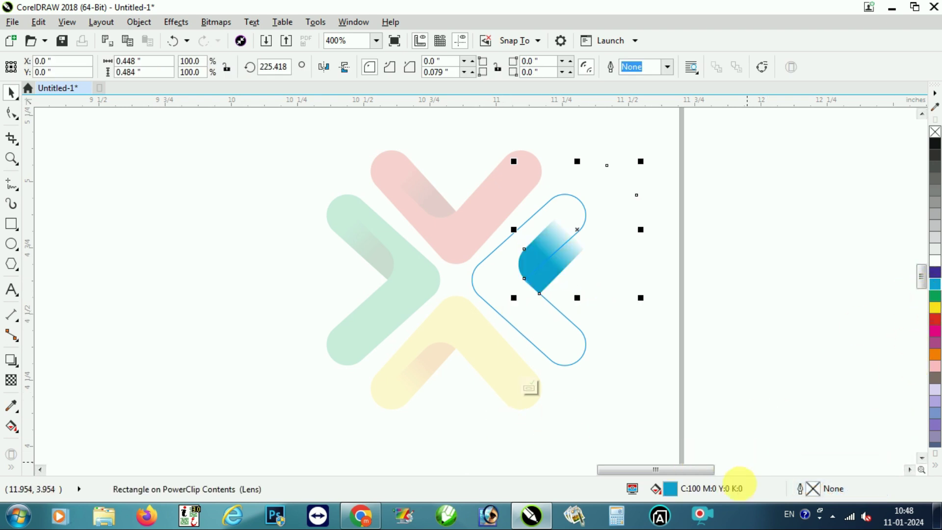
{"action": "double_click", "coordinate": [711, 491]}
{"action": "left_click", "coordinate": [376, 252]}
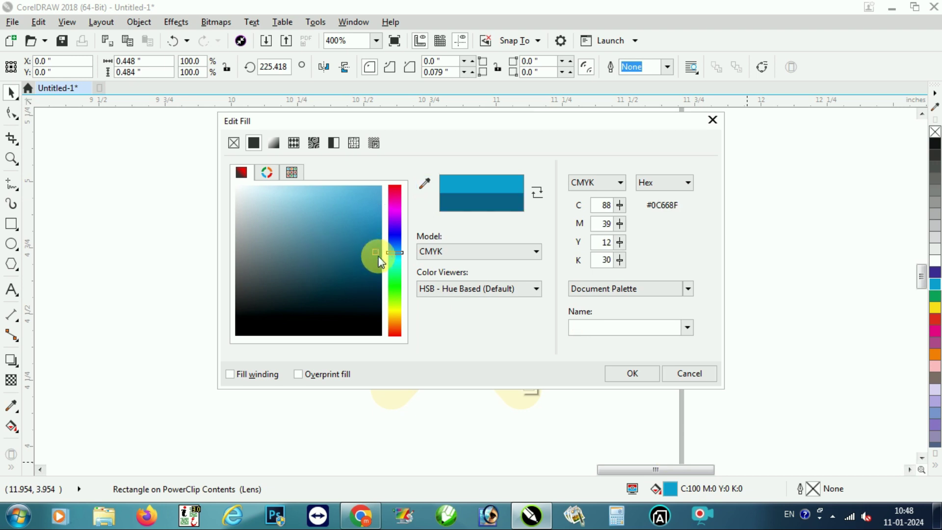
{"action": "left_click", "coordinate": [609, 372]}
{"action": "left_click", "coordinate": [734, 265], "text": "ctrl"}
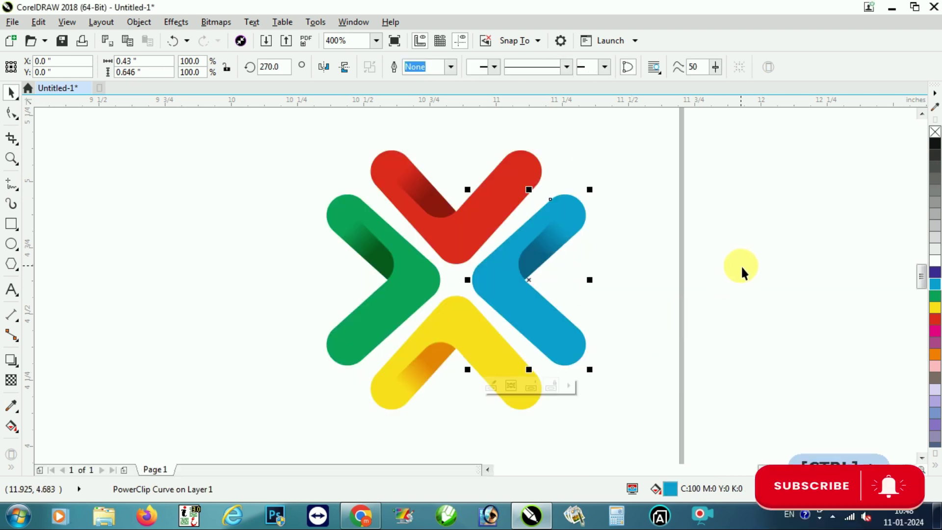
{"action": "left_click", "coordinate": [739, 267]}
Step: Select all four chevrons and examine the finished emblem enlarged in the full-screen preview
{"action": "scroll", "coordinate": [337, 274], "scroll_direction": "down", "scroll_amount": 1}
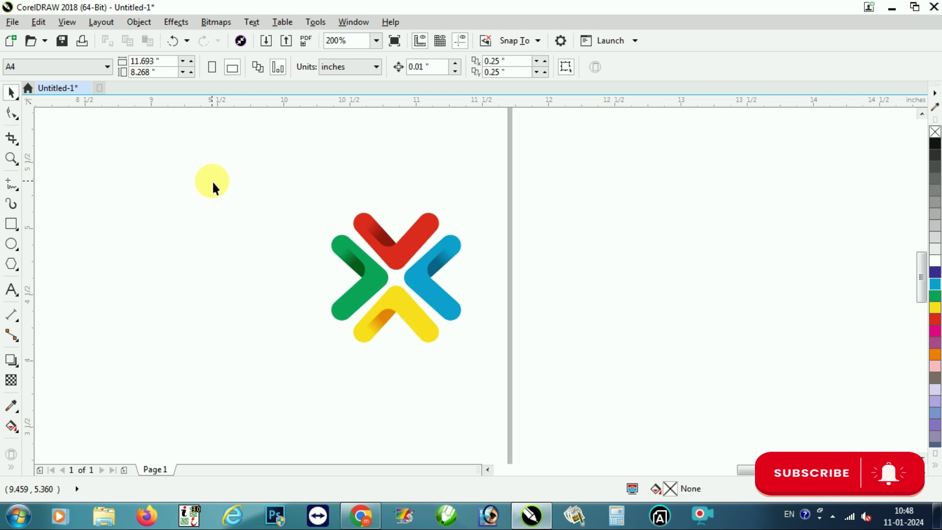
{"action": "left_click_drag", "start_coordinate": [457, 329], "coordinate": [546, 387]}
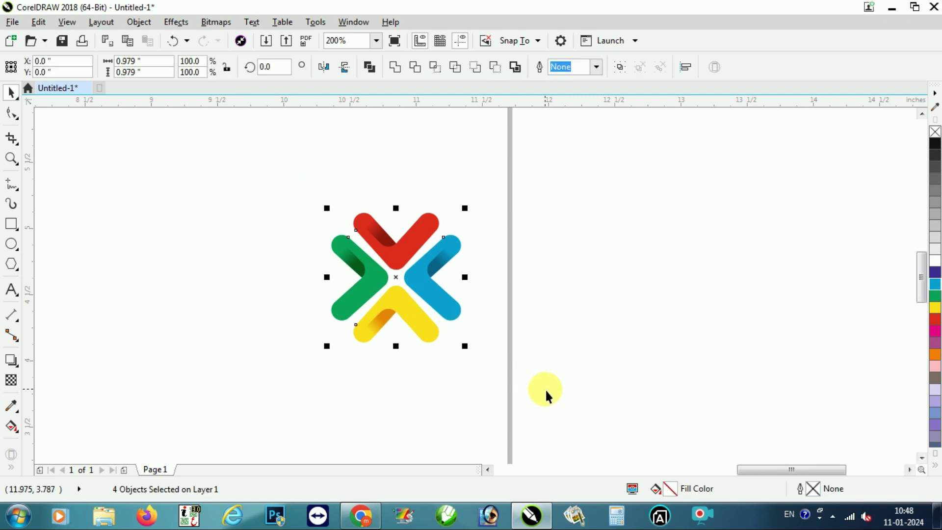
{"action": "key", "text": "shift+F2"}
{"action": "key", "text": "F9"}
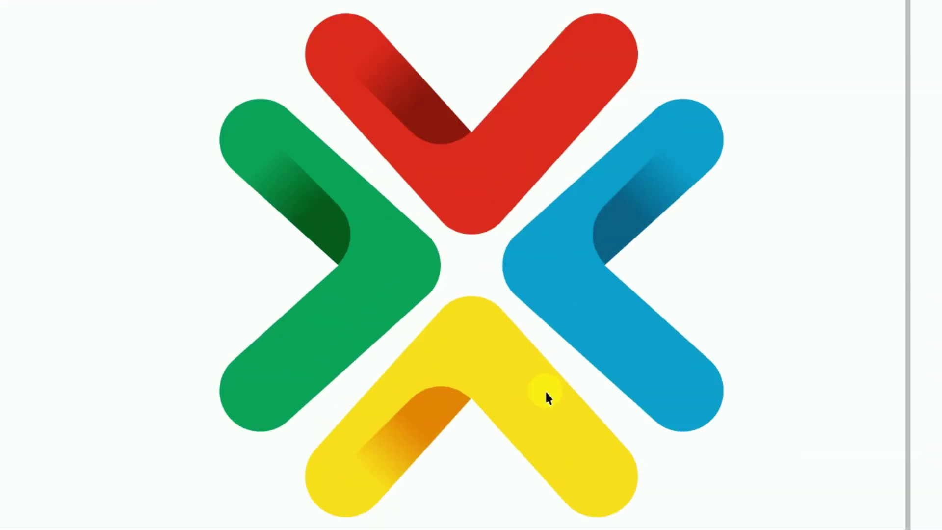